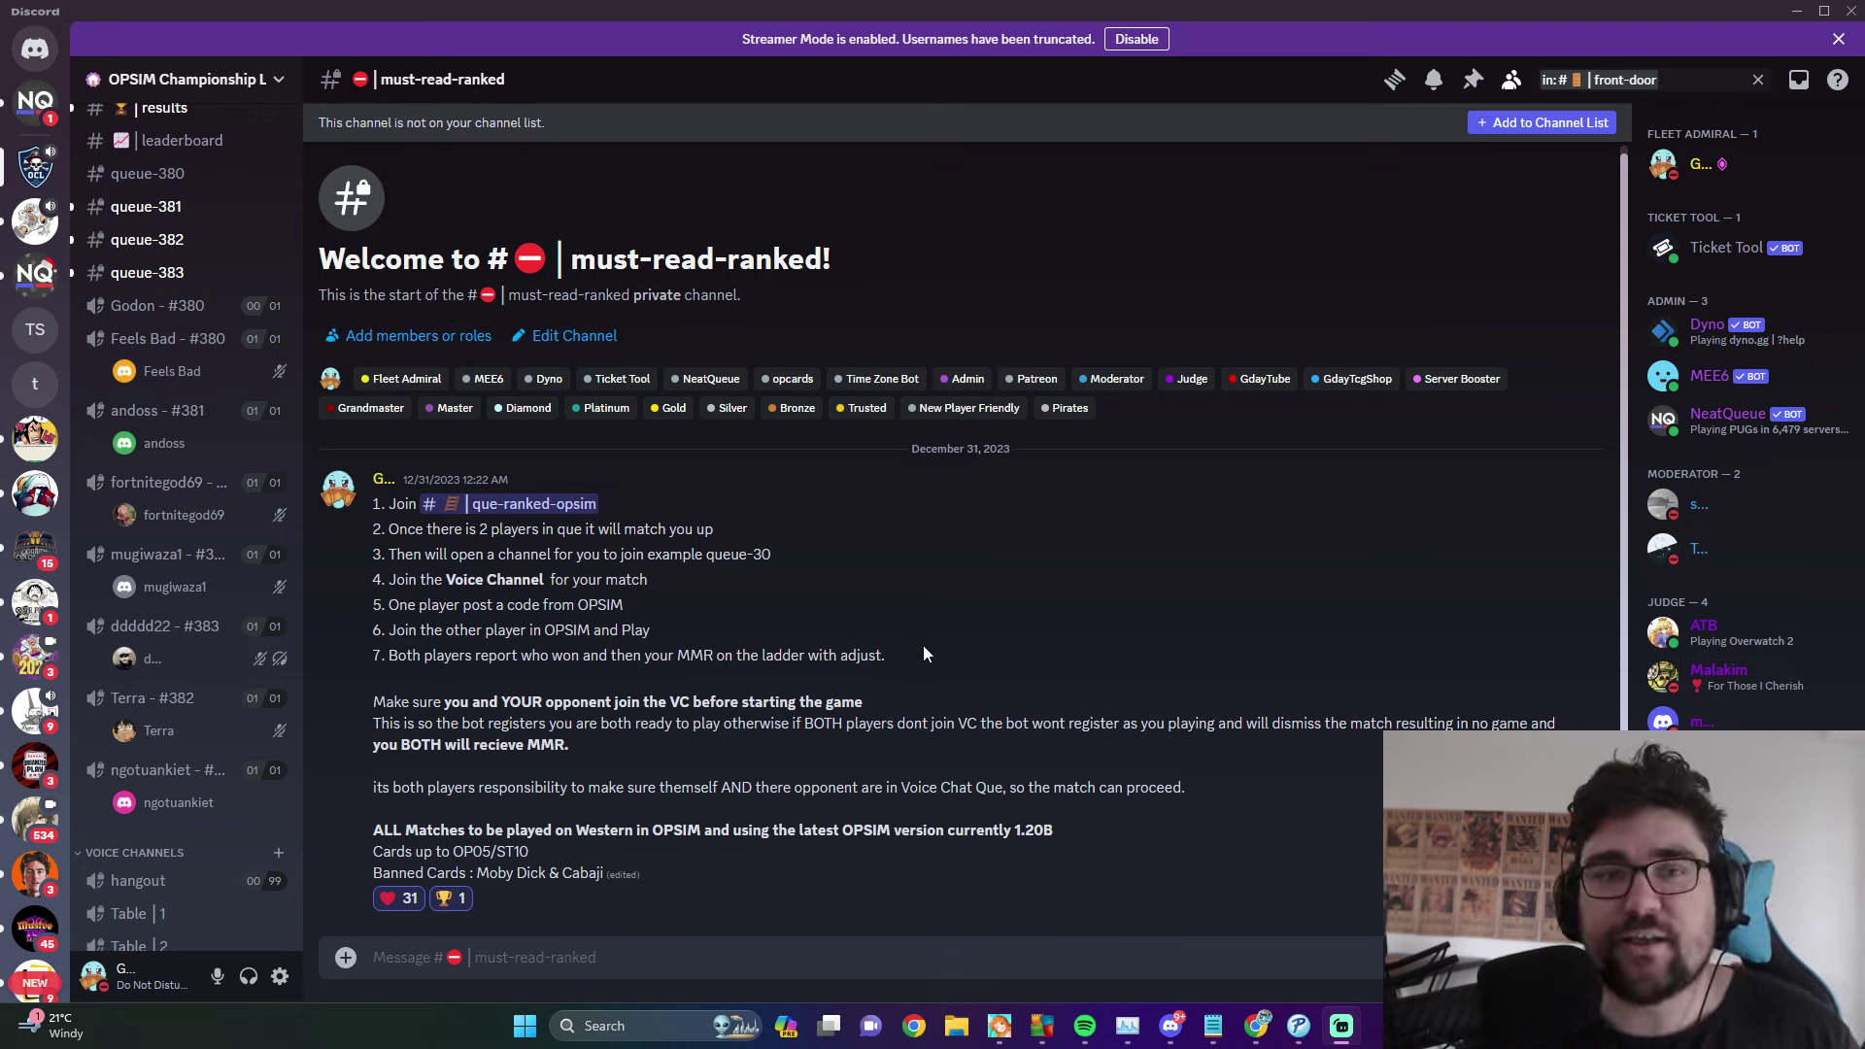
- Open the accept-rules channel to read the server rules, and return to must-read-ranked for the ranked play instructions
left_click(215, 83)
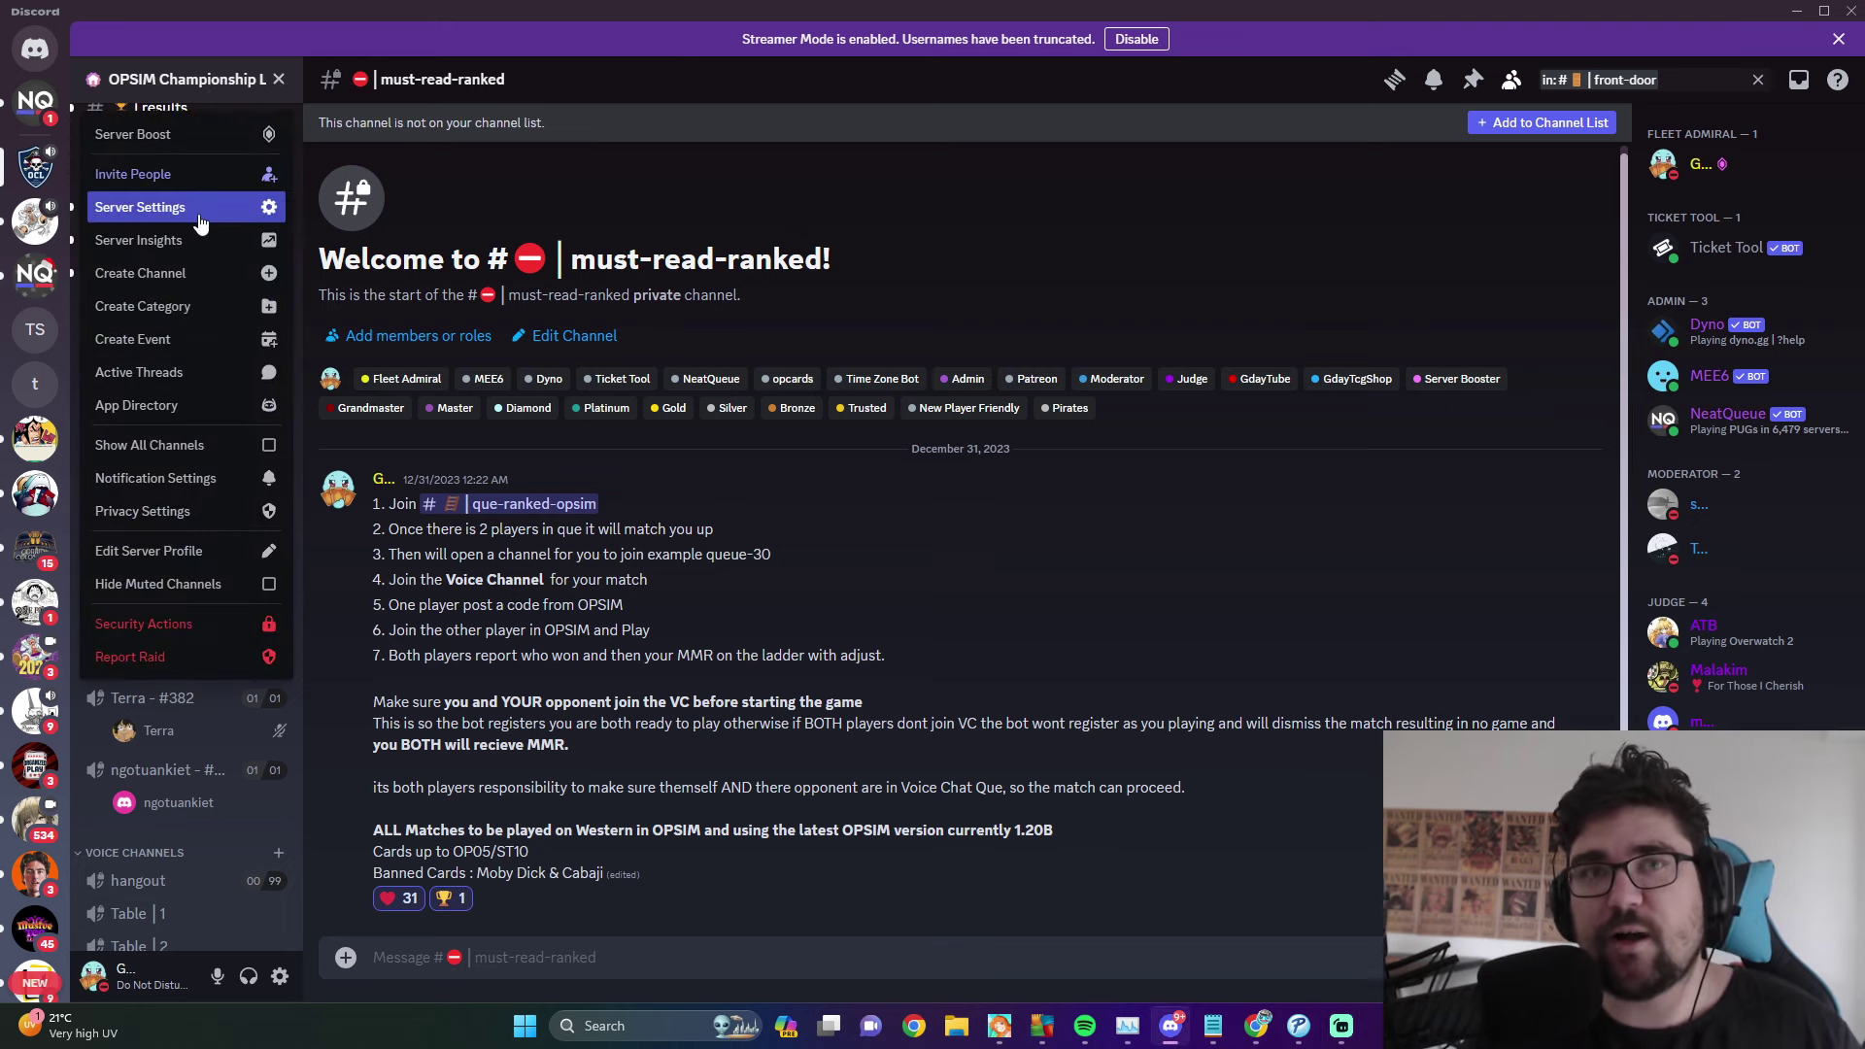
key("Escape")
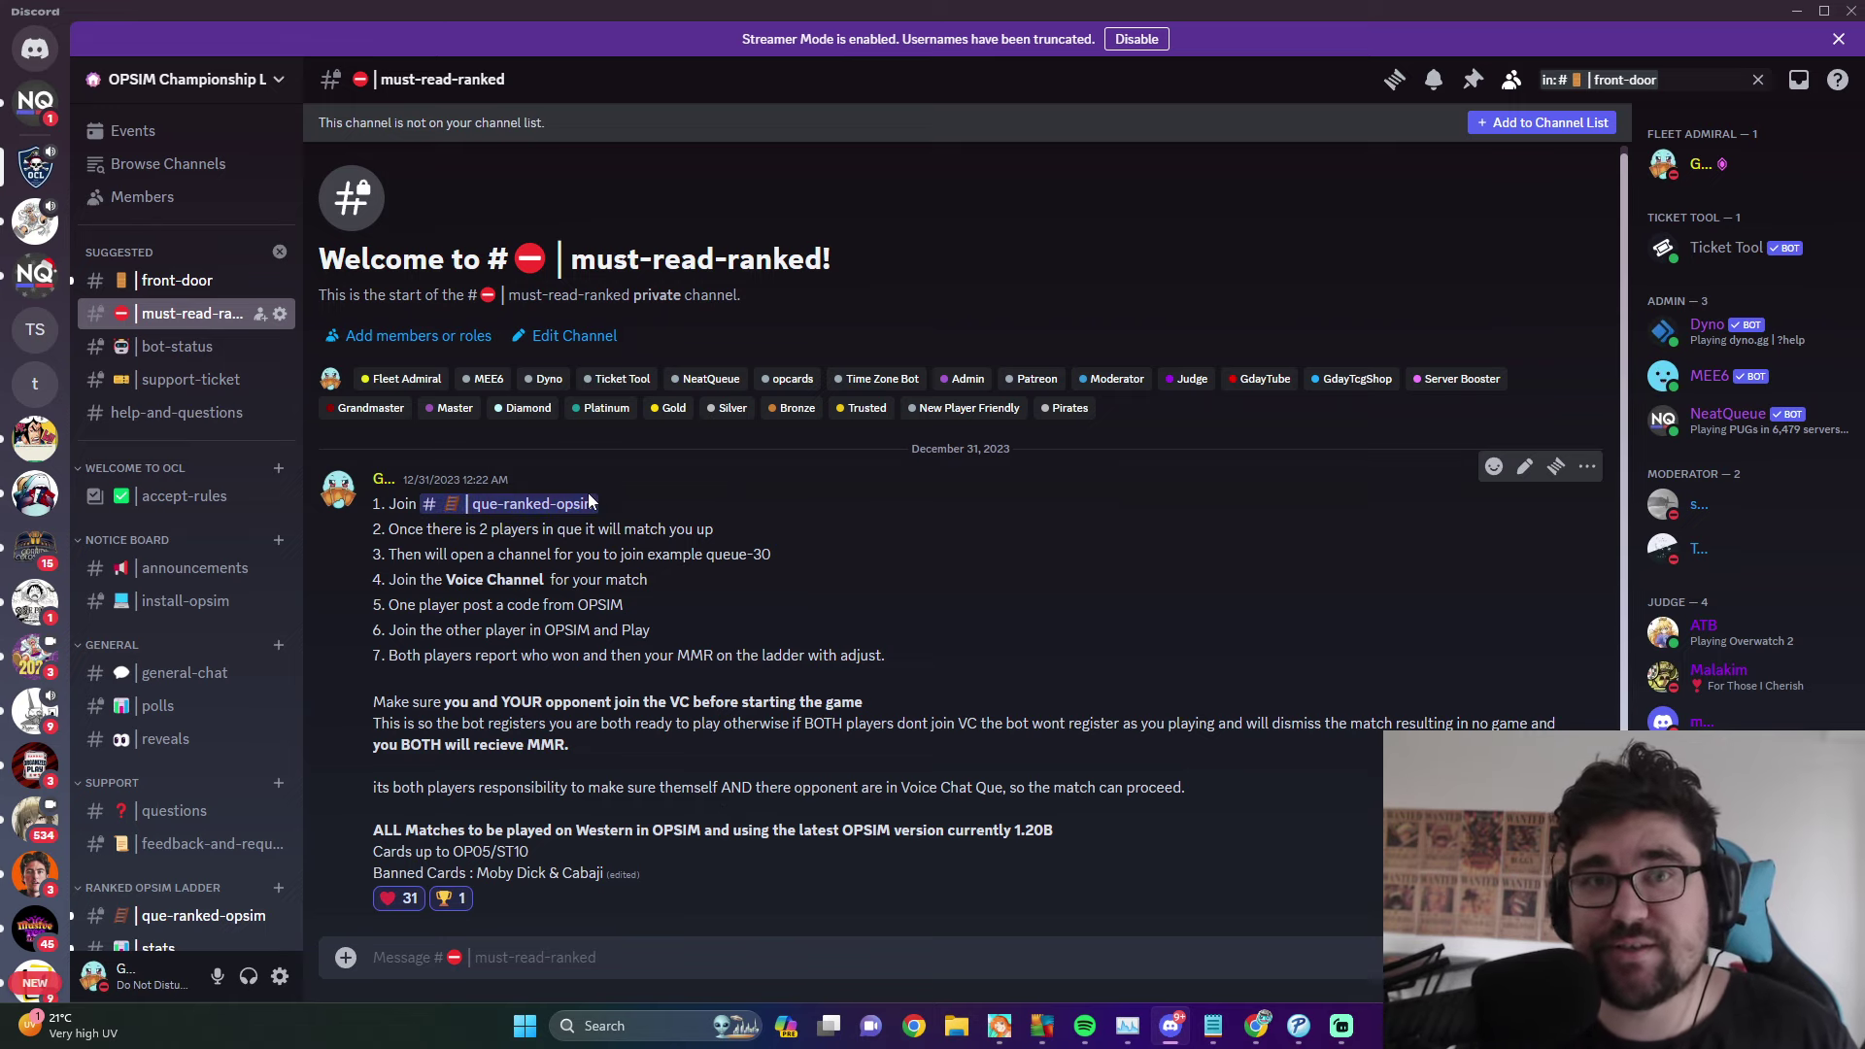
left_click(185, 497)
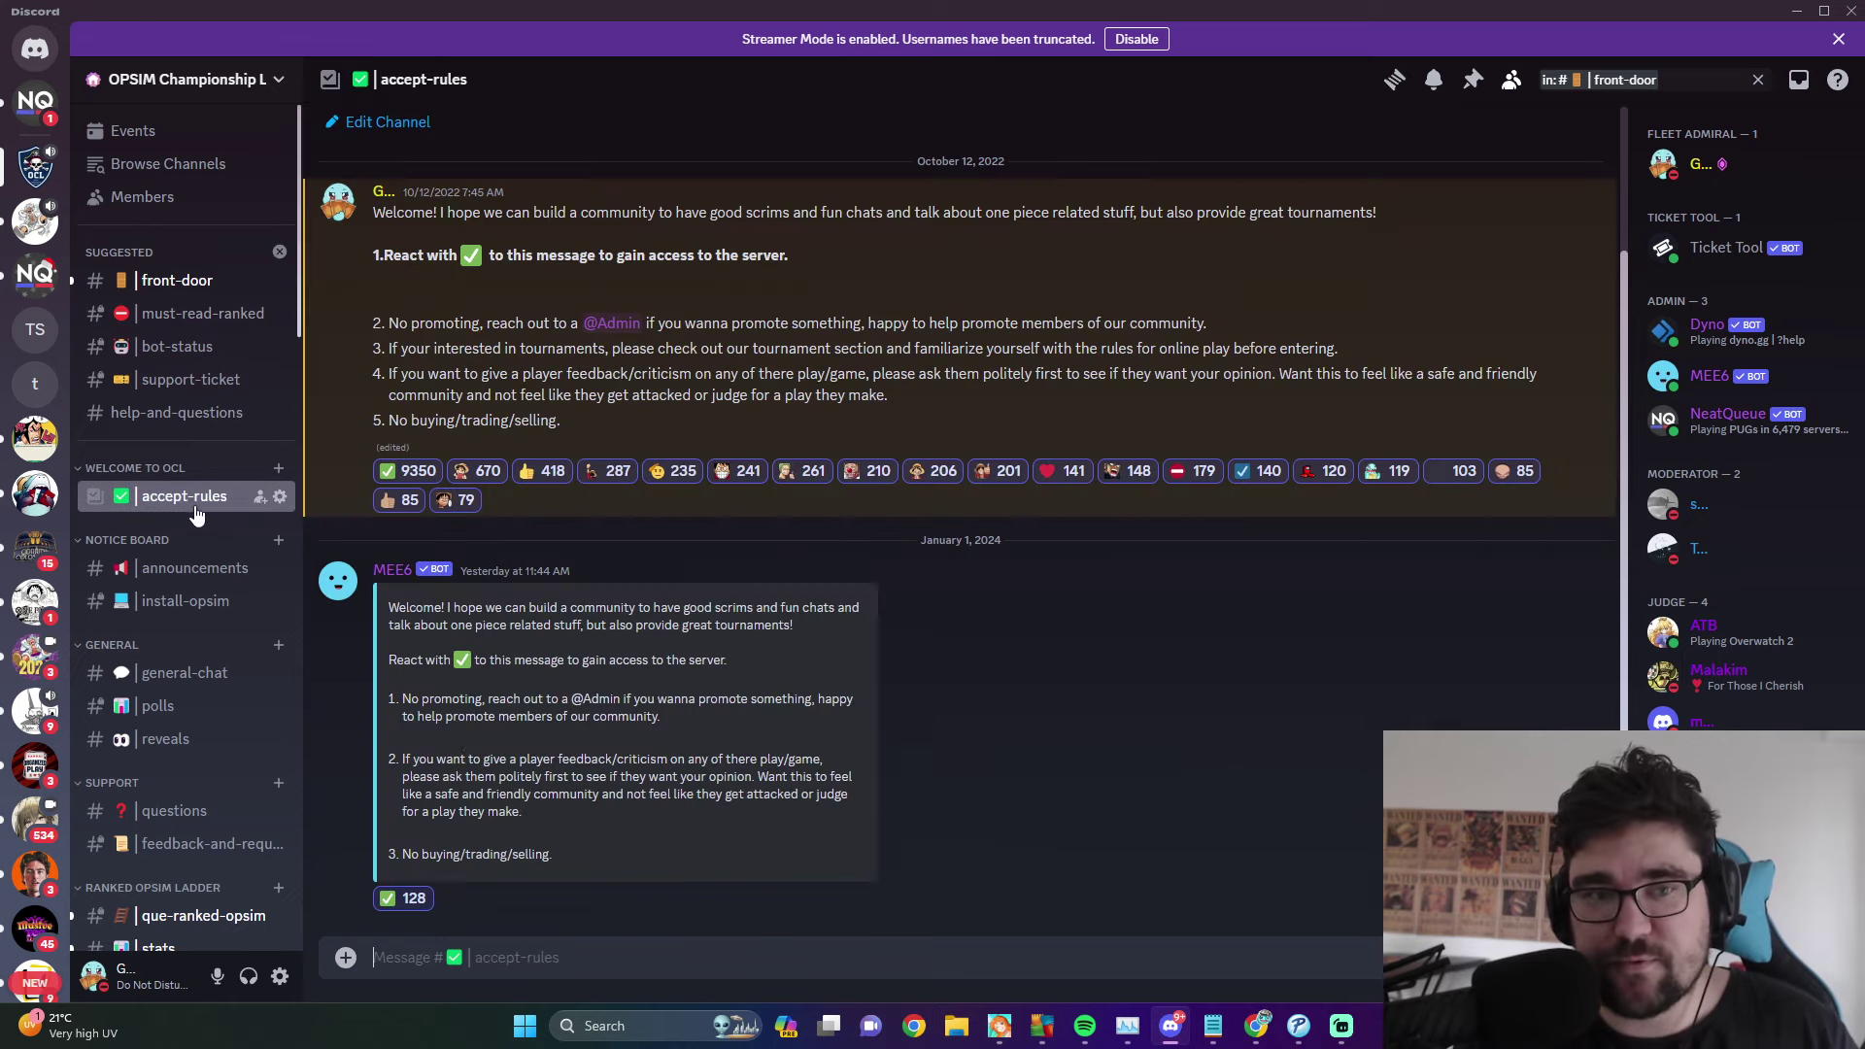
left_click(183, 347)
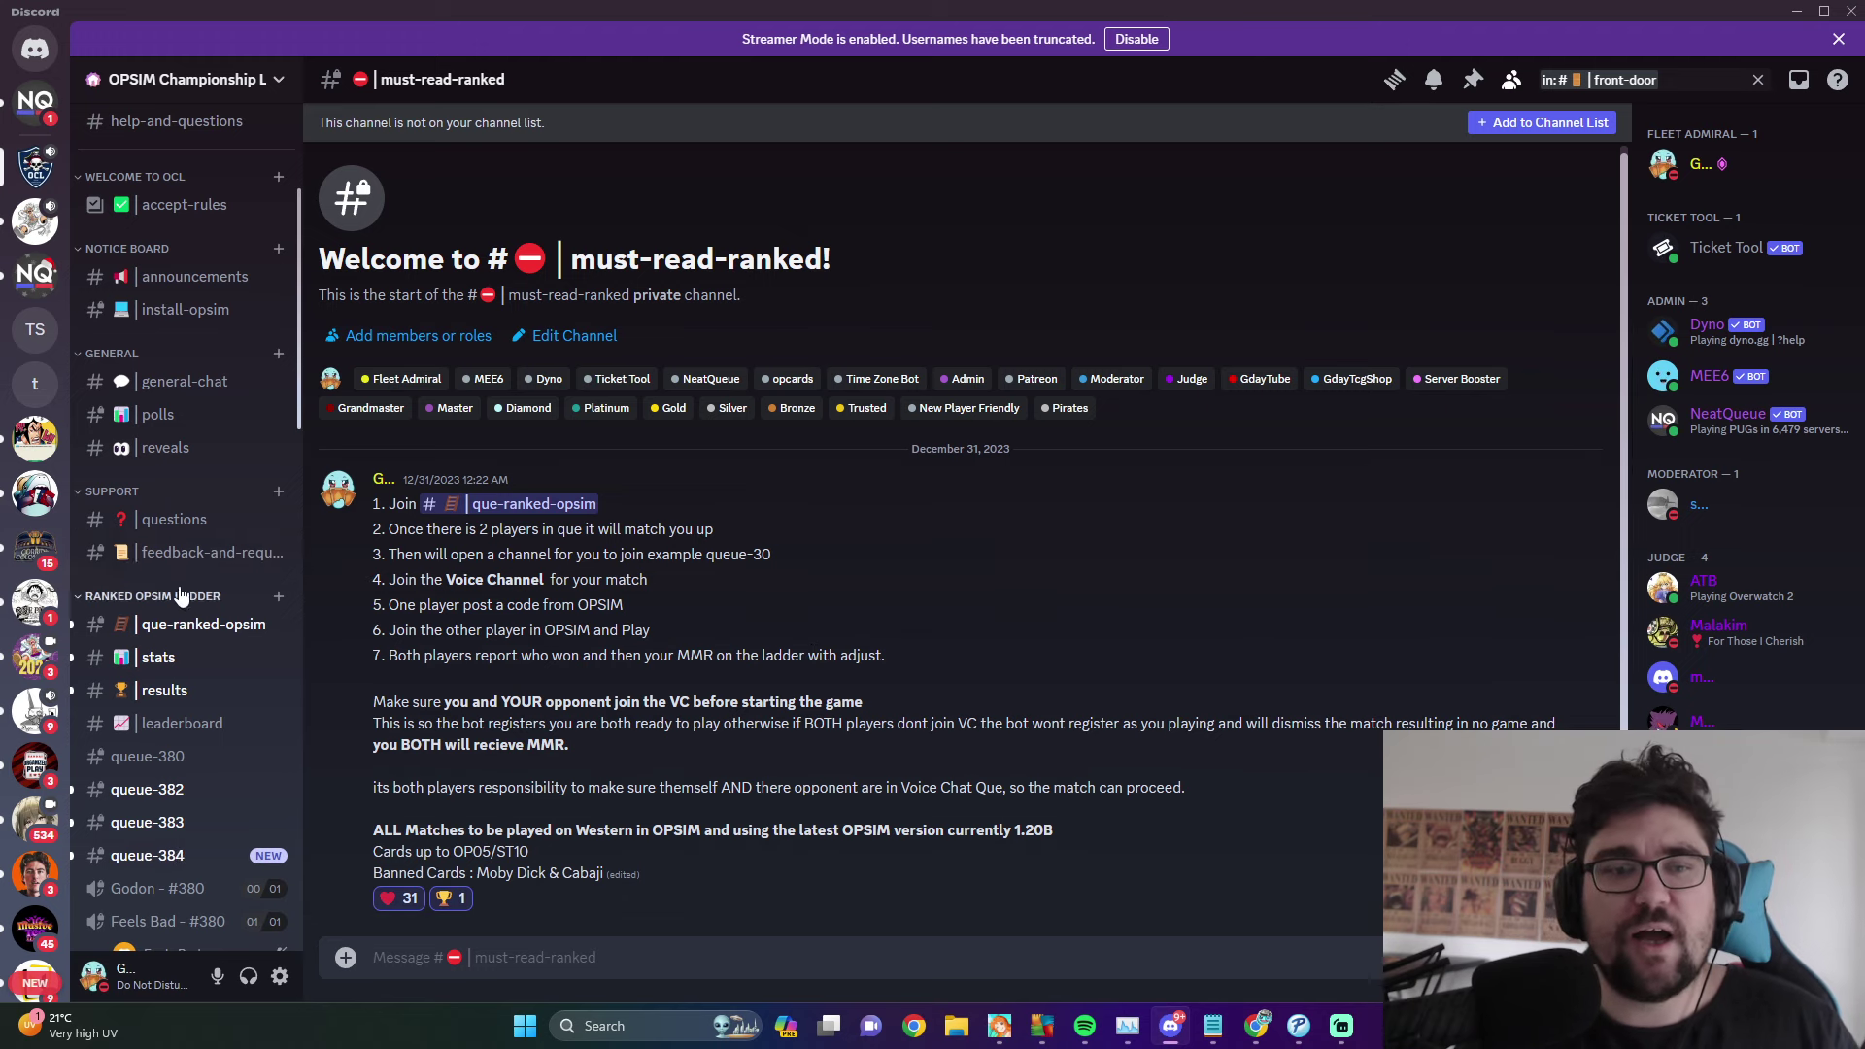
- Open the que-ranked-opsim channel and join the OCL Ranked Matchmaking Queue
scroll(180, 582, "down", 3)
left_click(205, 435)
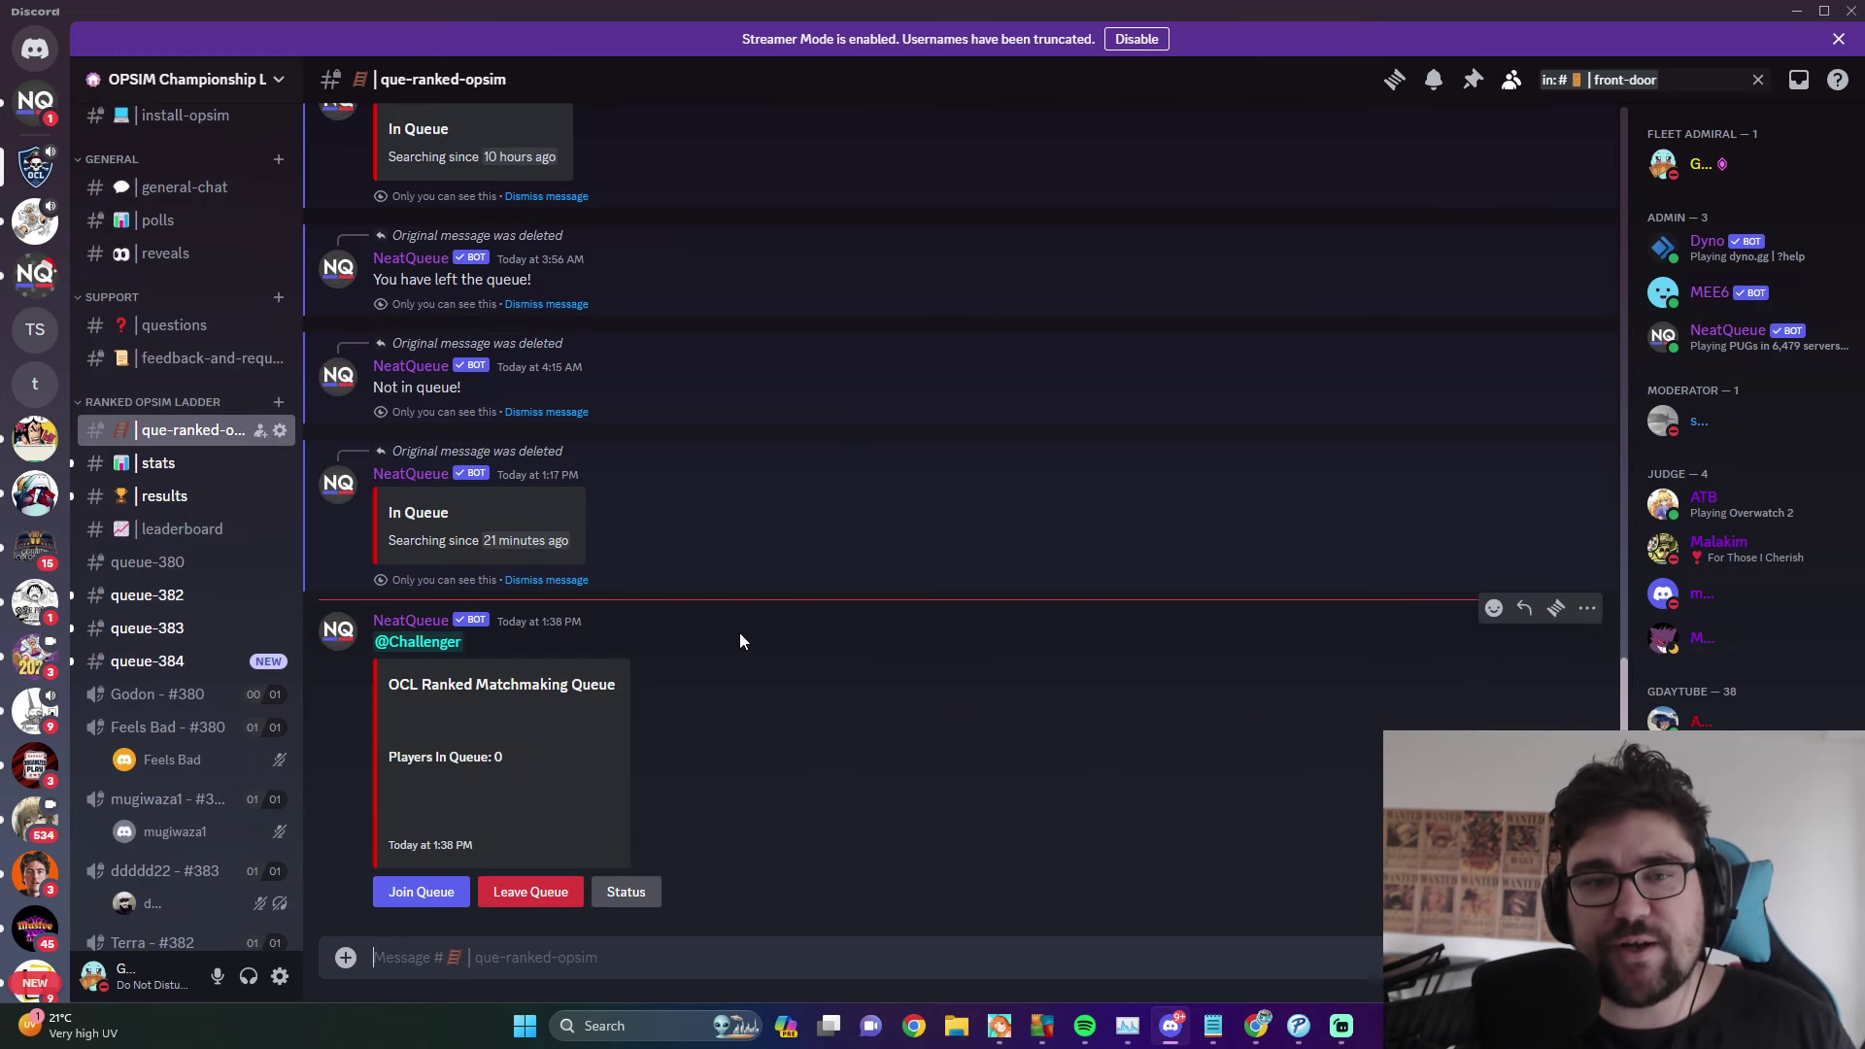
left_click(424, 893)
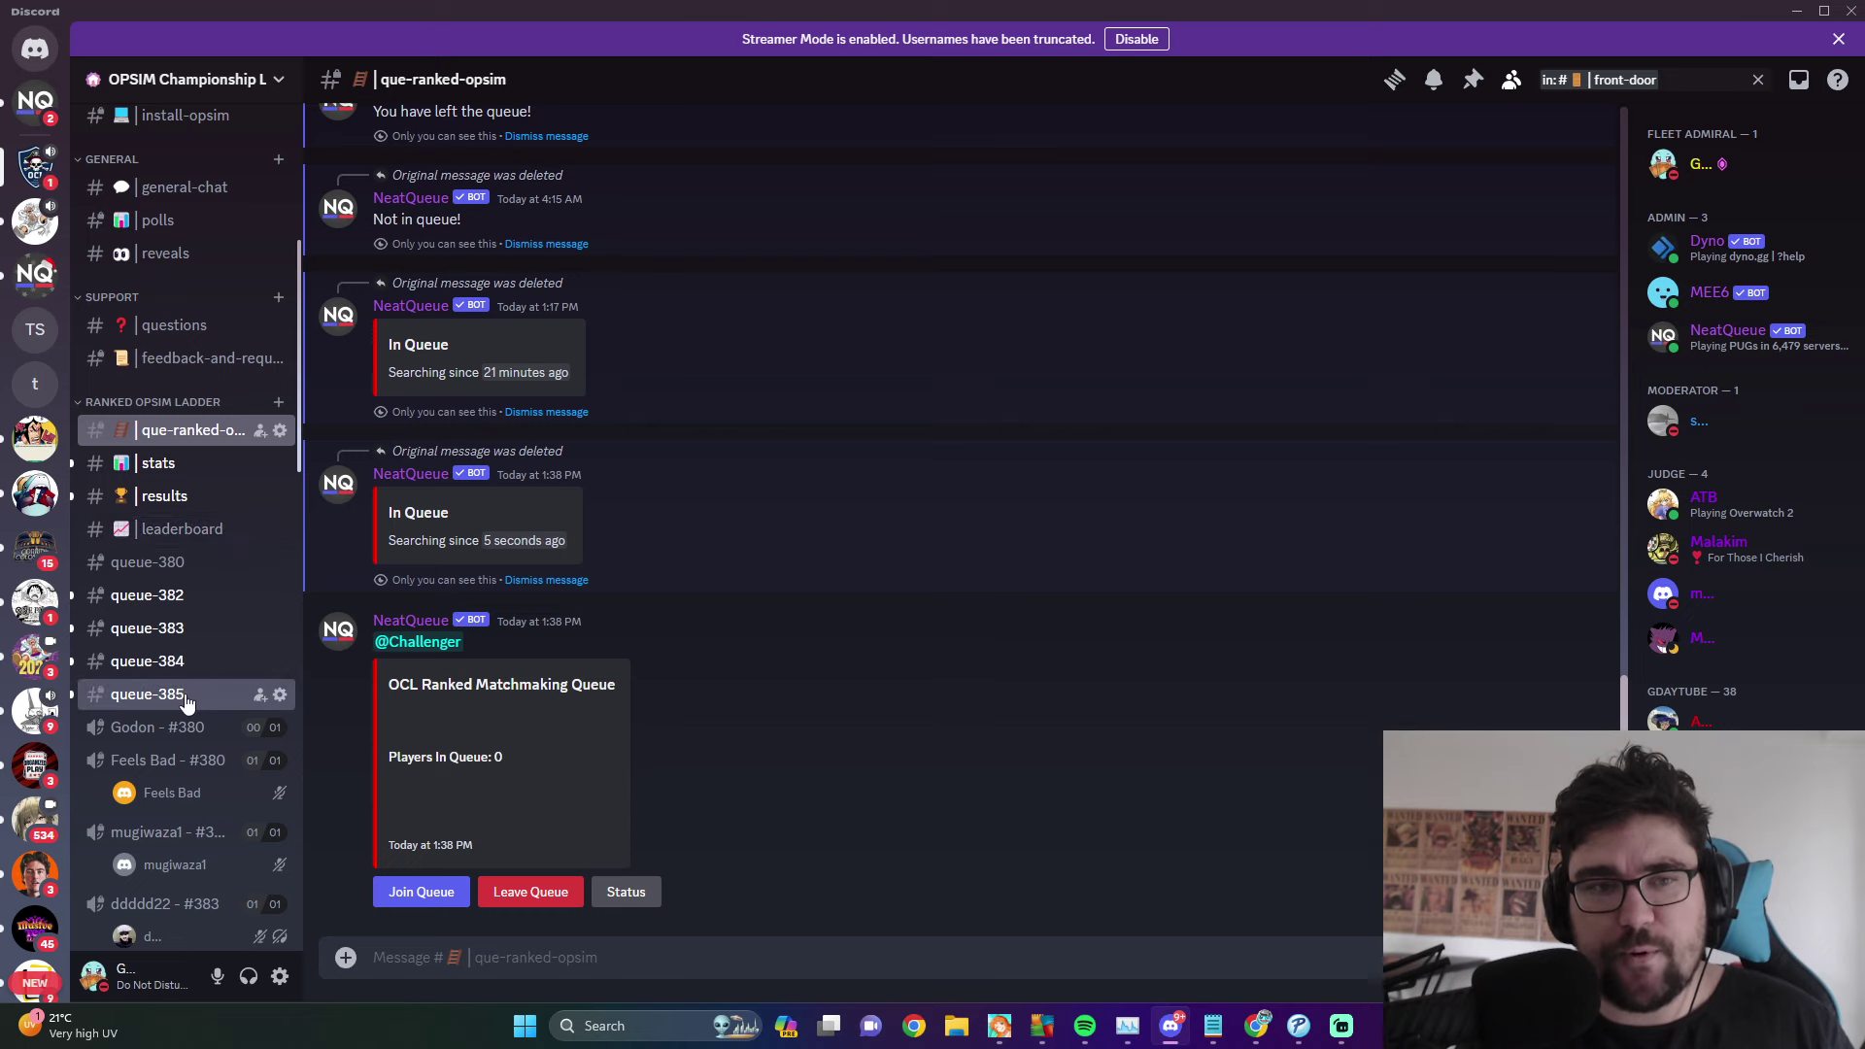
- Check NeatQueue's direct message about the ready match and open the queue-385 match channel in the OPSIM Championship League server
left_click(35, 102)
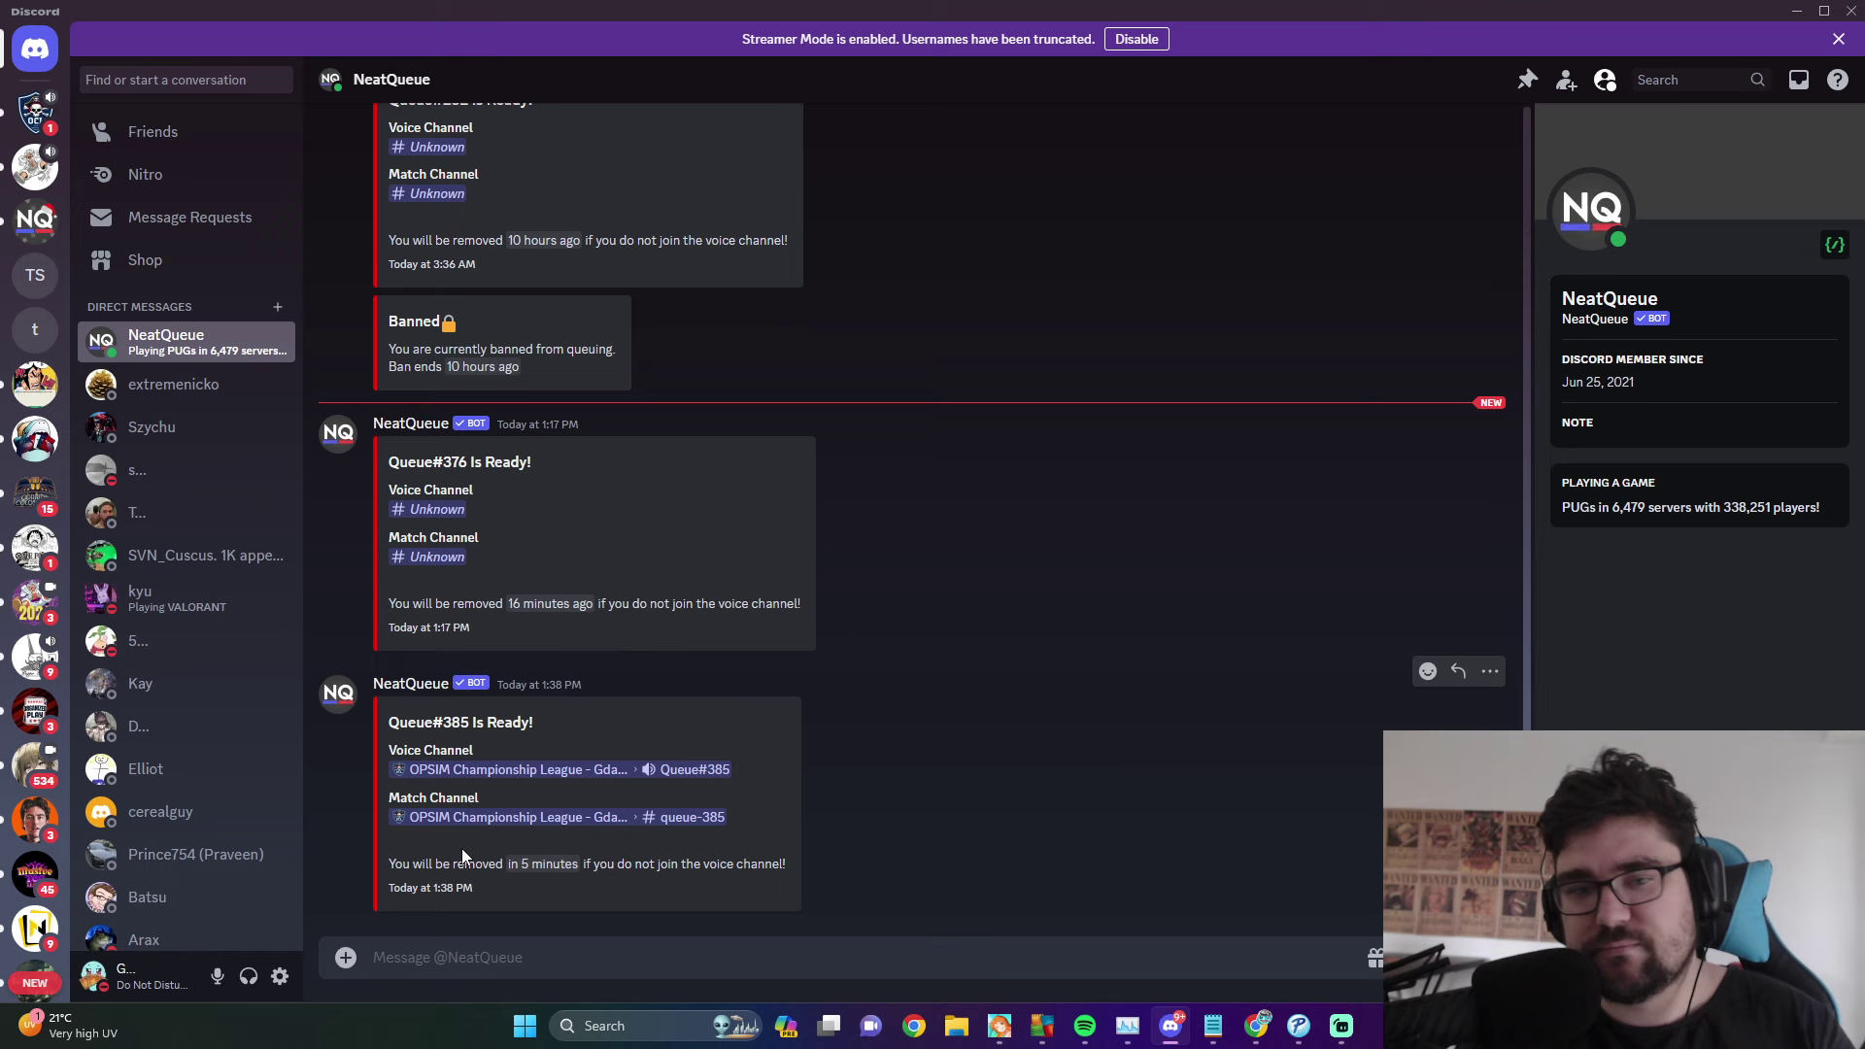
left_click(33, 117)
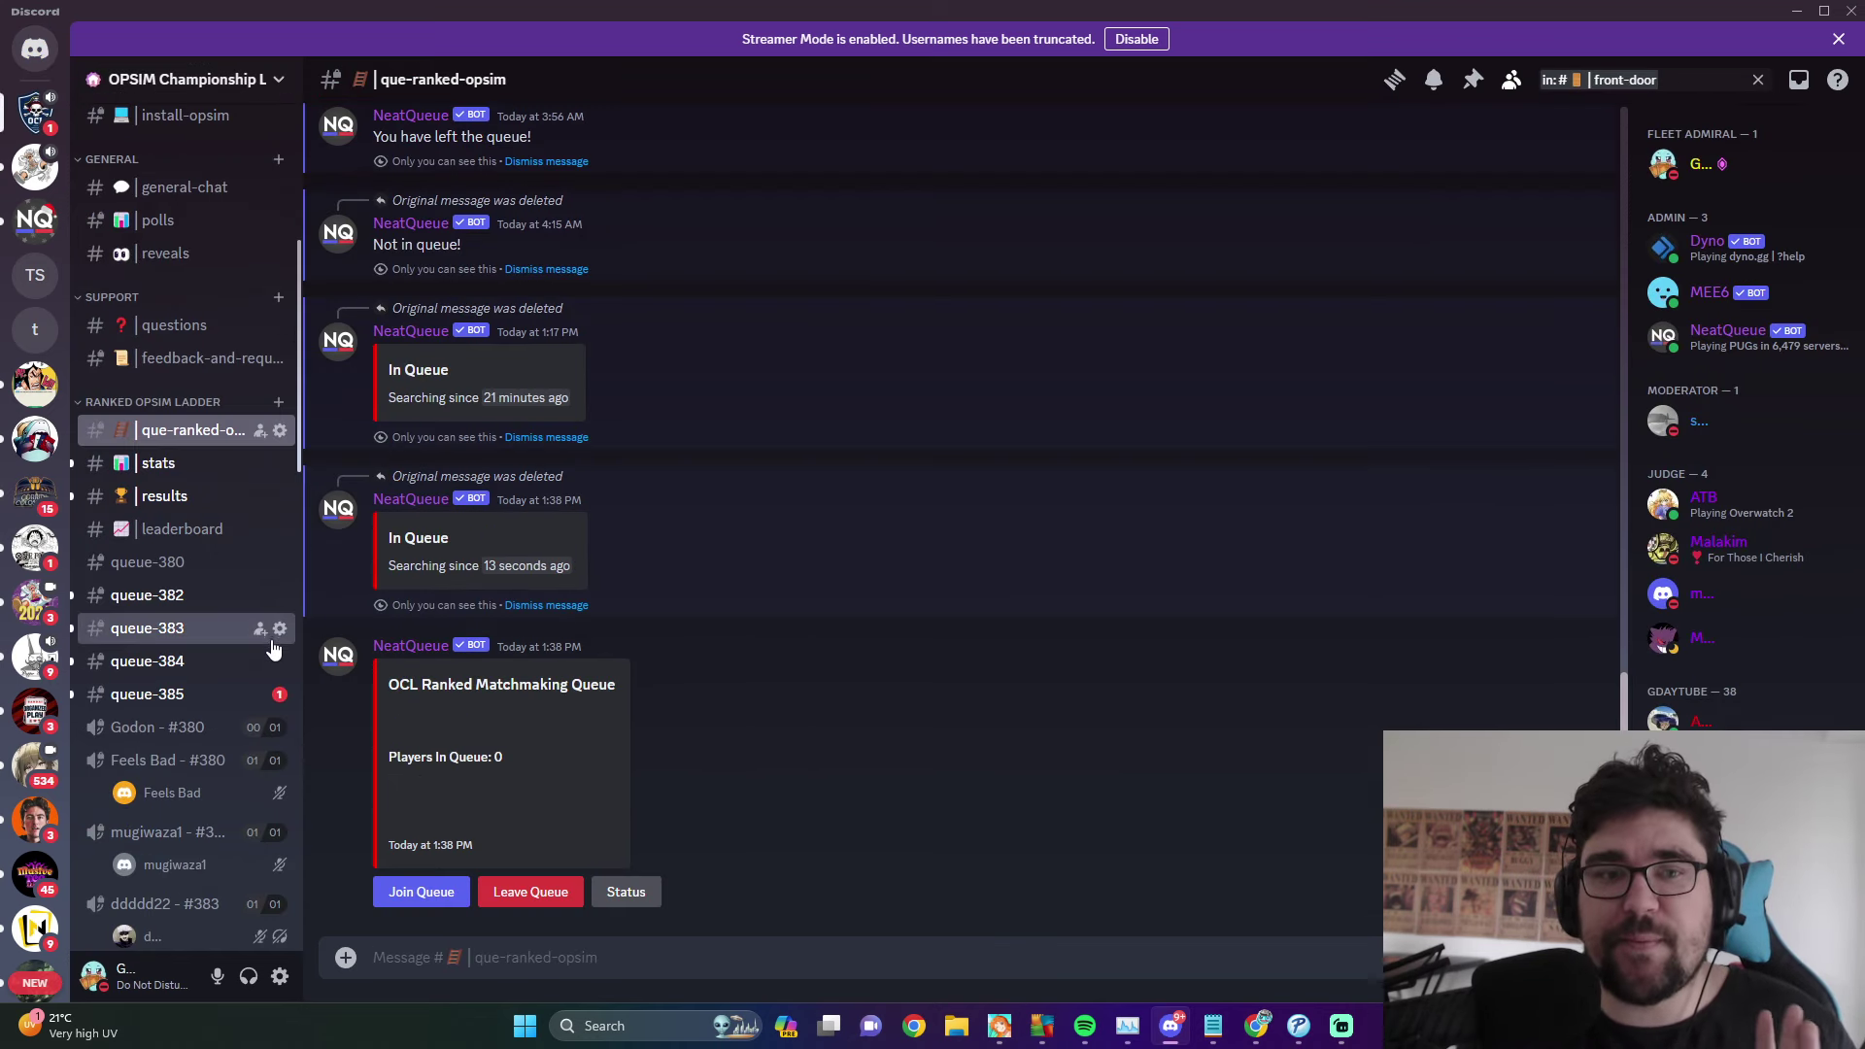
left_click(194, 695)
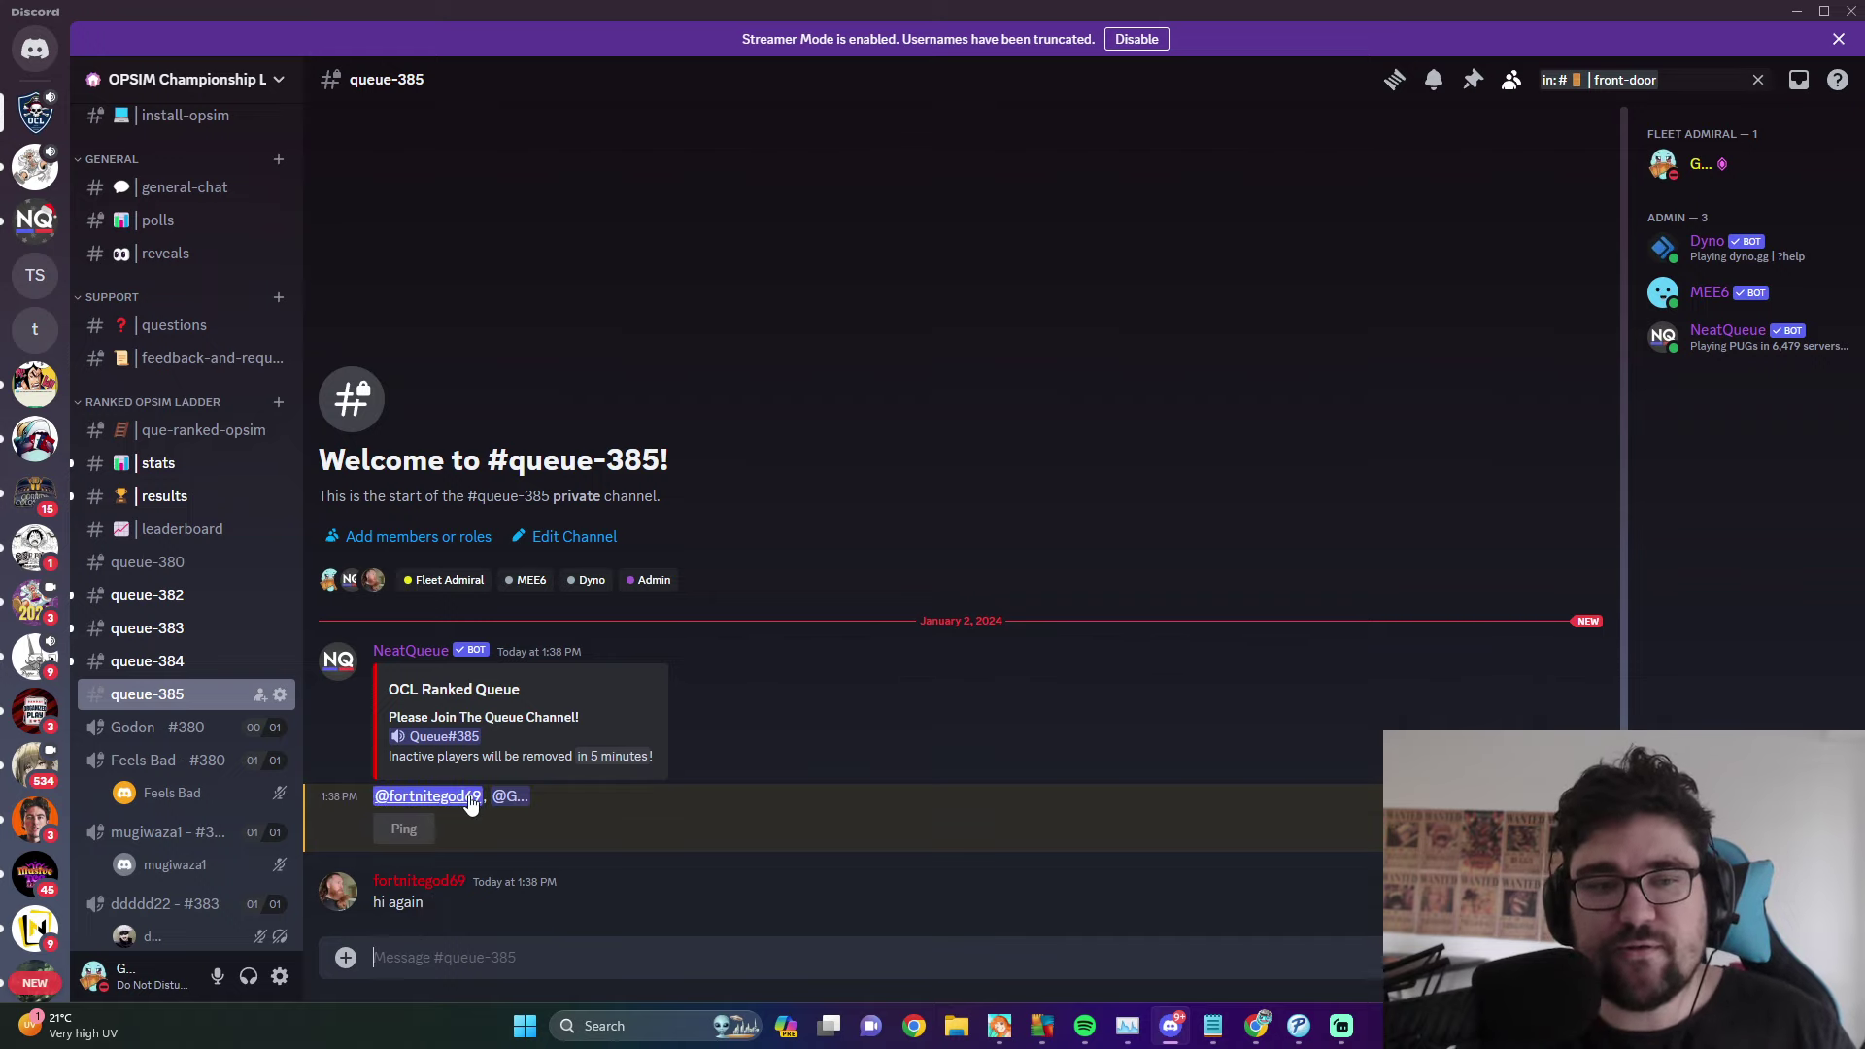
- Join the Queue#385 voice channel for the match
scroll(225, 788, "down", 4)
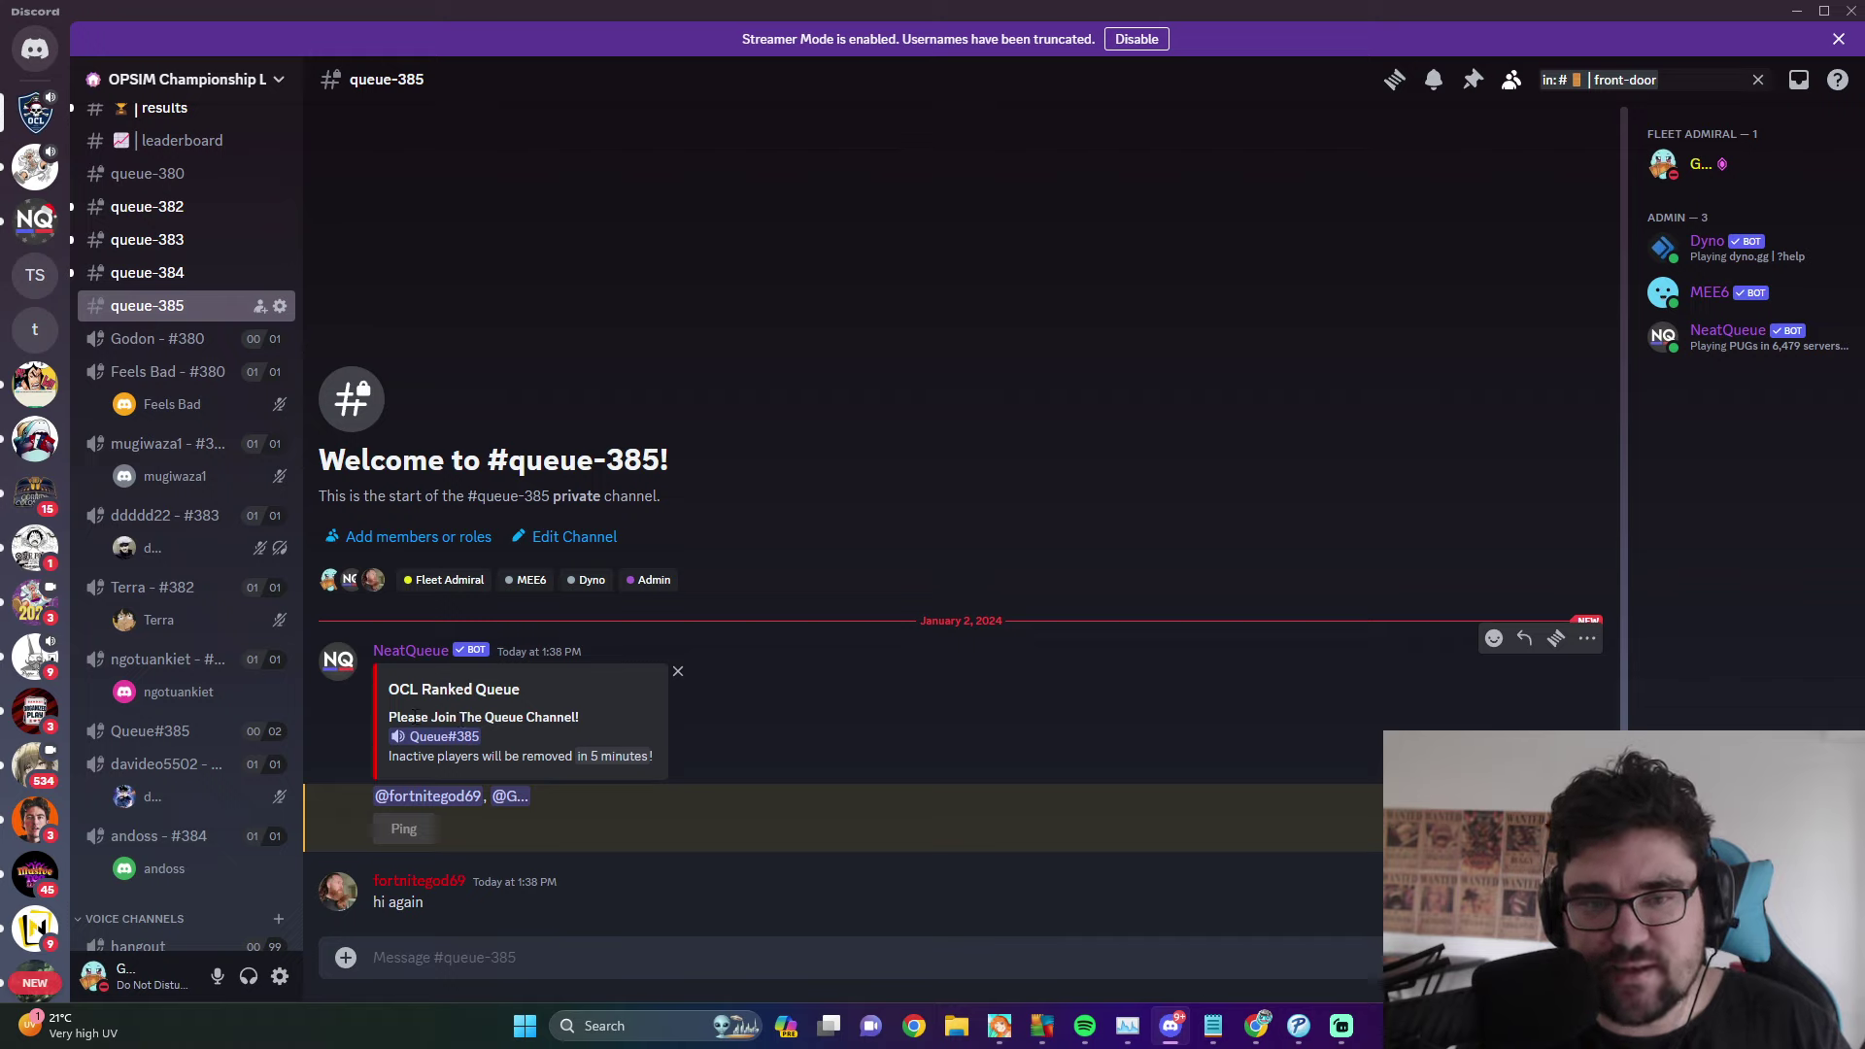
left_click(439, 744)
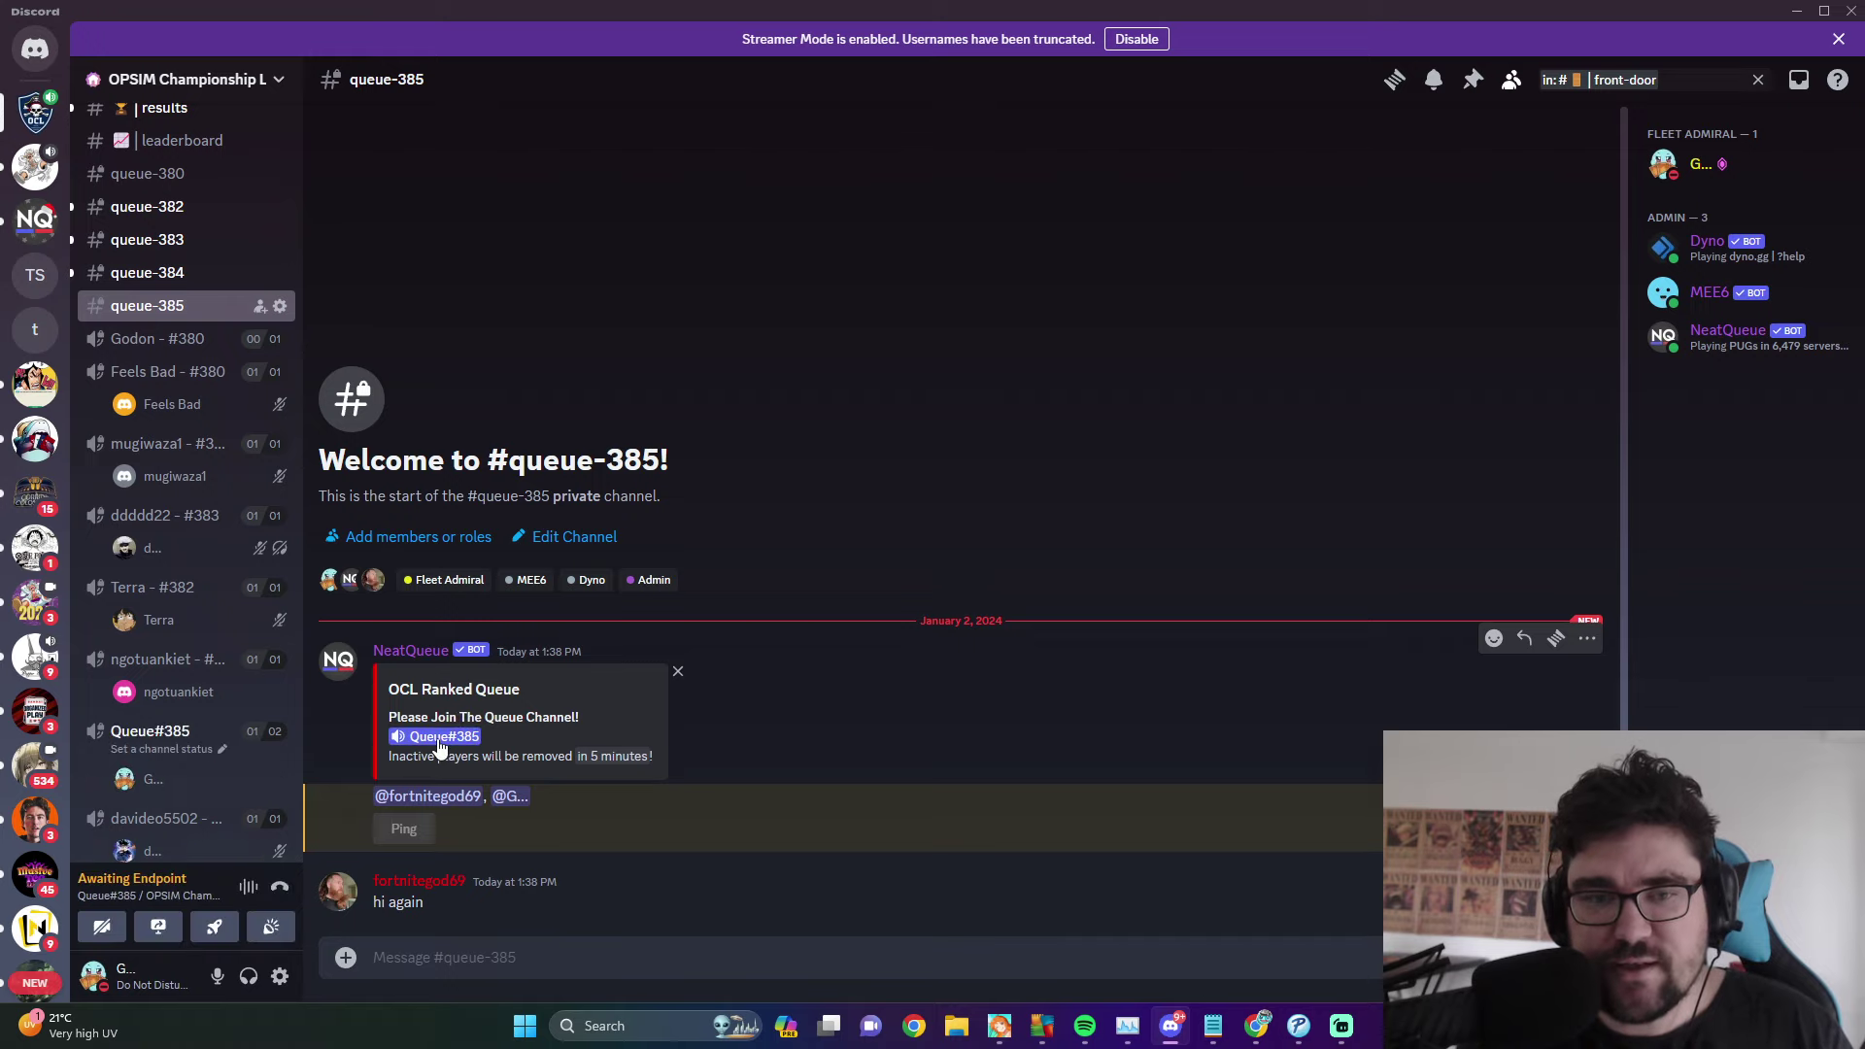
scroll(154, 768, "down", 1)
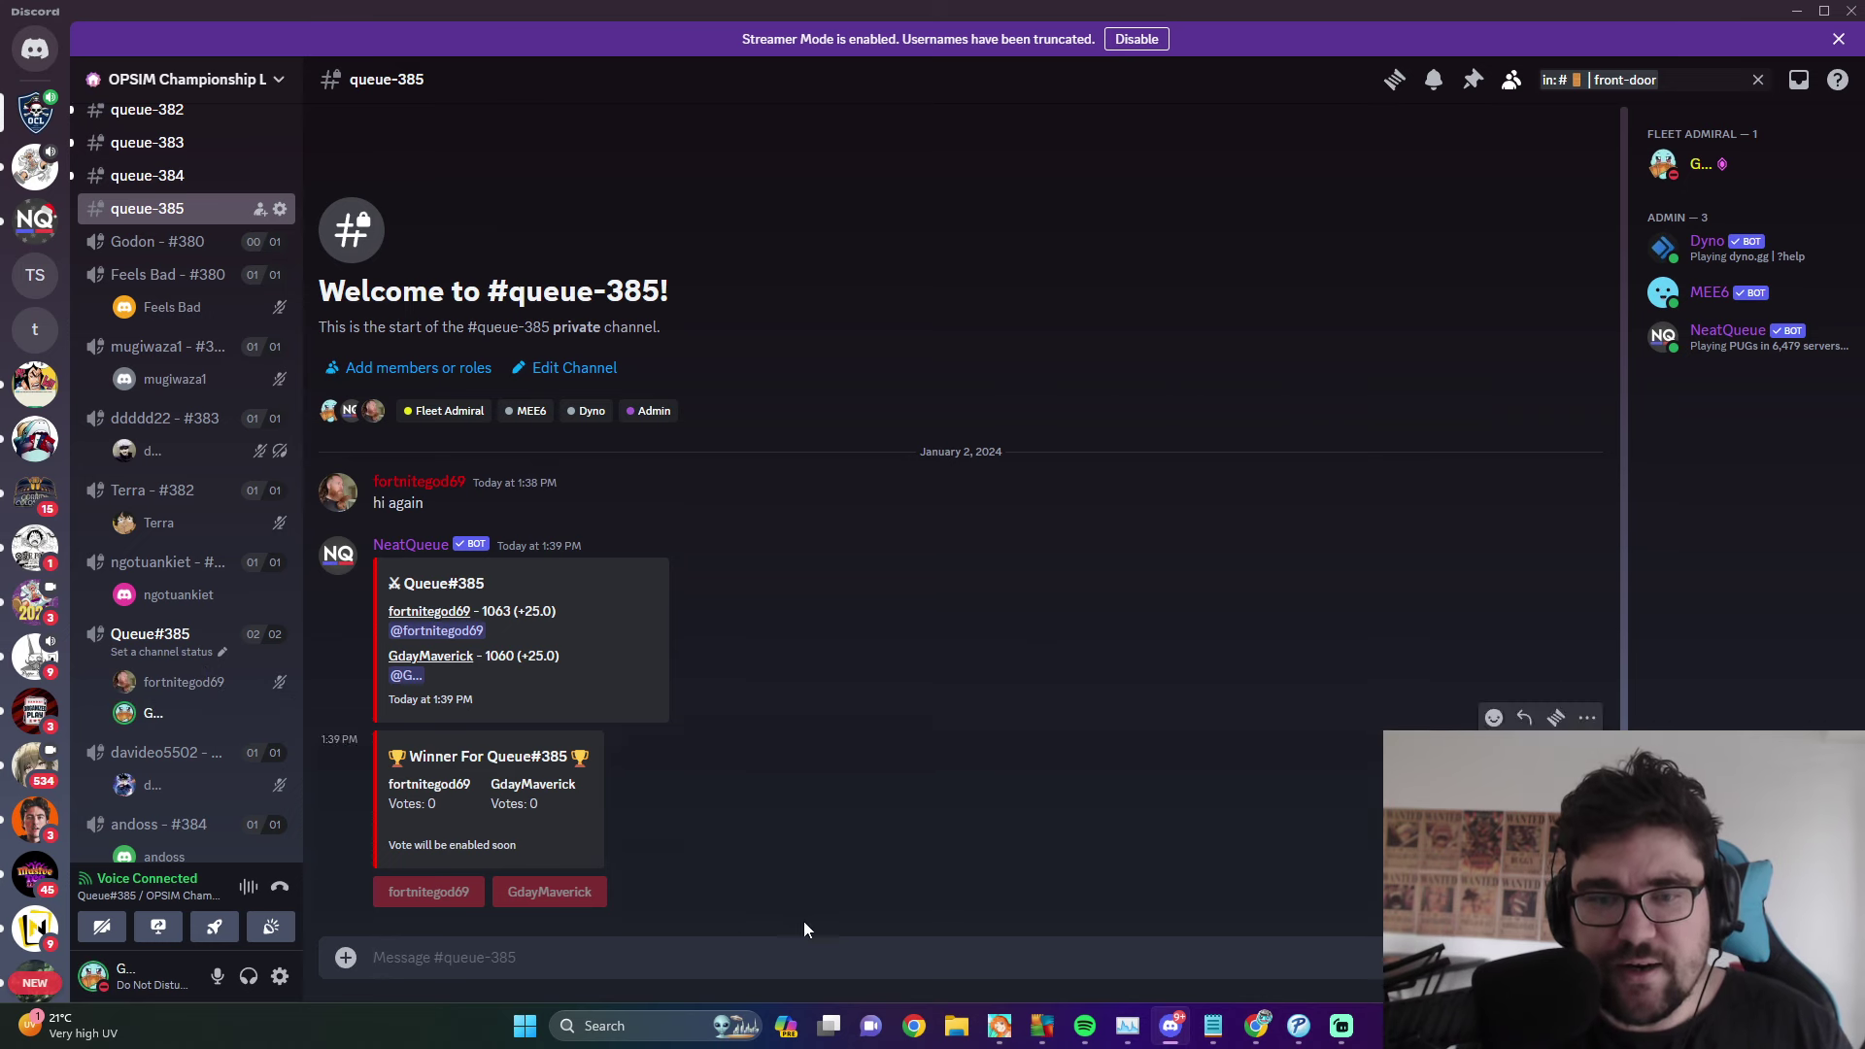
- Host a private game in OPTCGSim with the Enel Mav deck and post room ID MJTKW9 in Discord's queue-385 channel
left_click(1000, 1026)
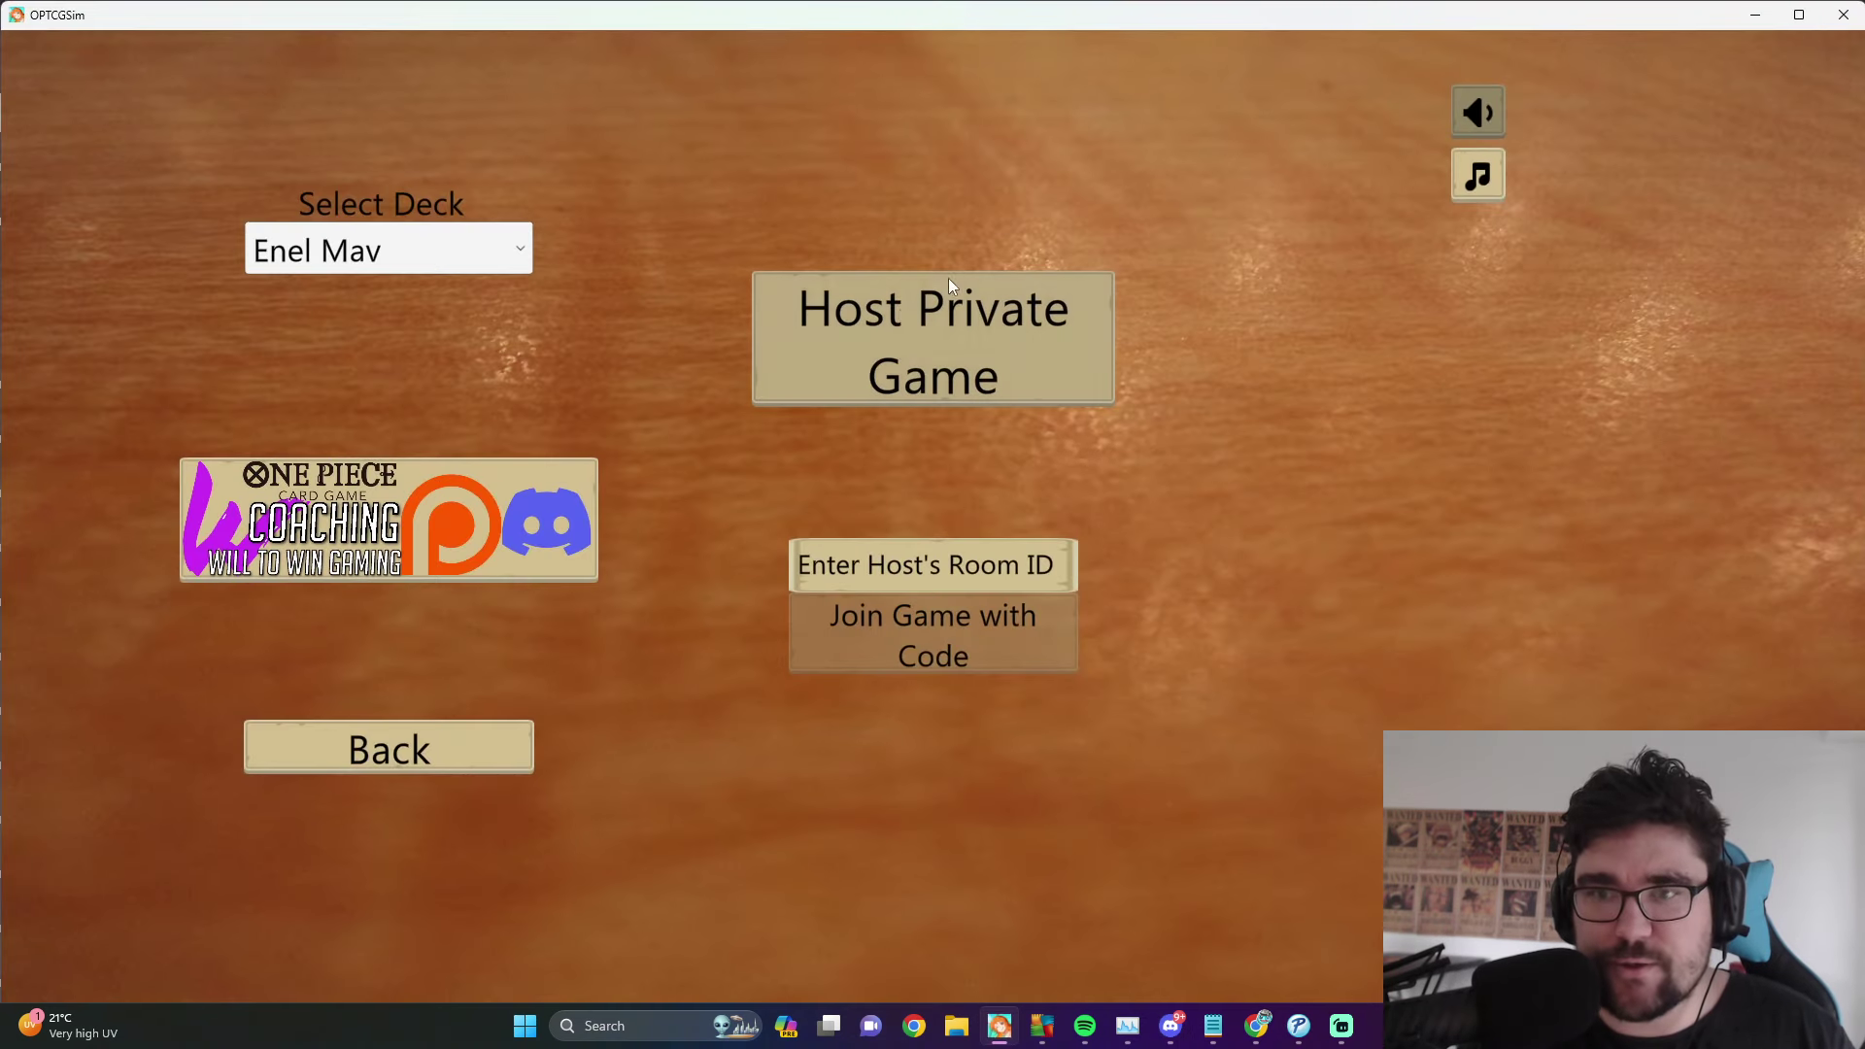
left_click(906, 327)
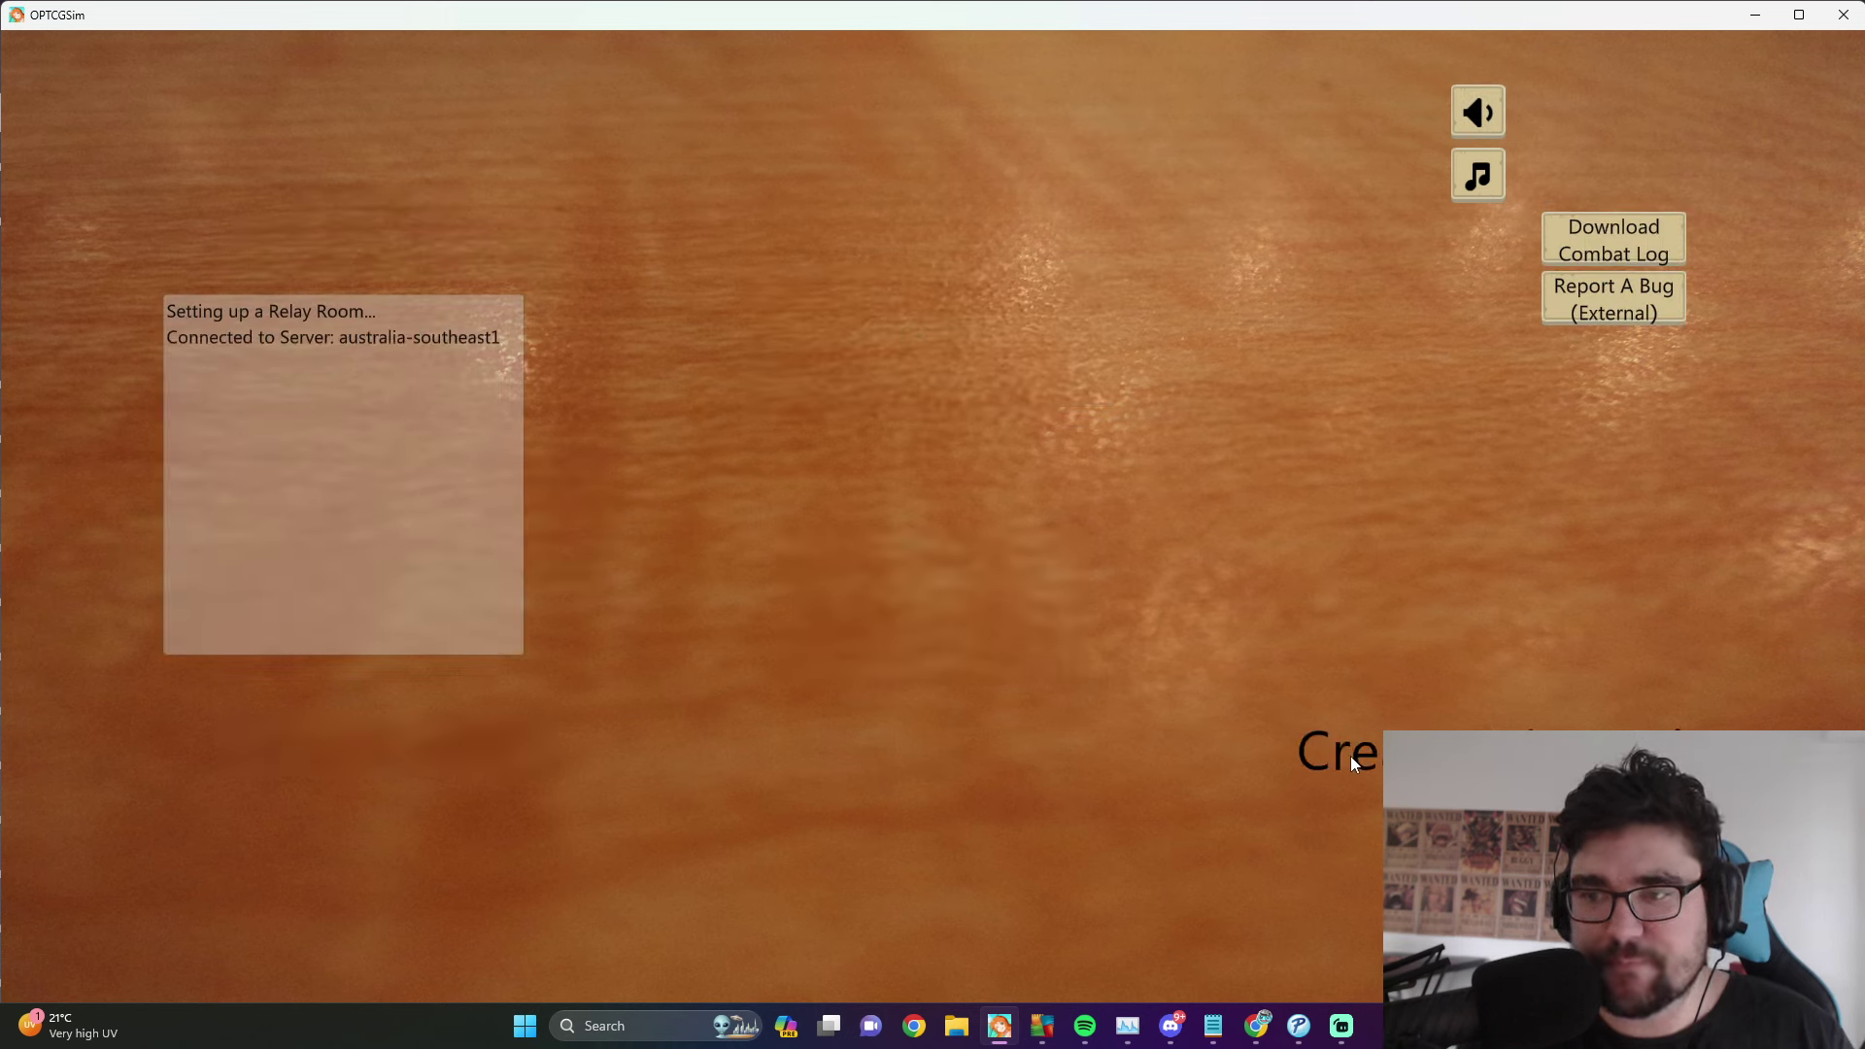
key("alt+Tab")
type("MJTKW9")
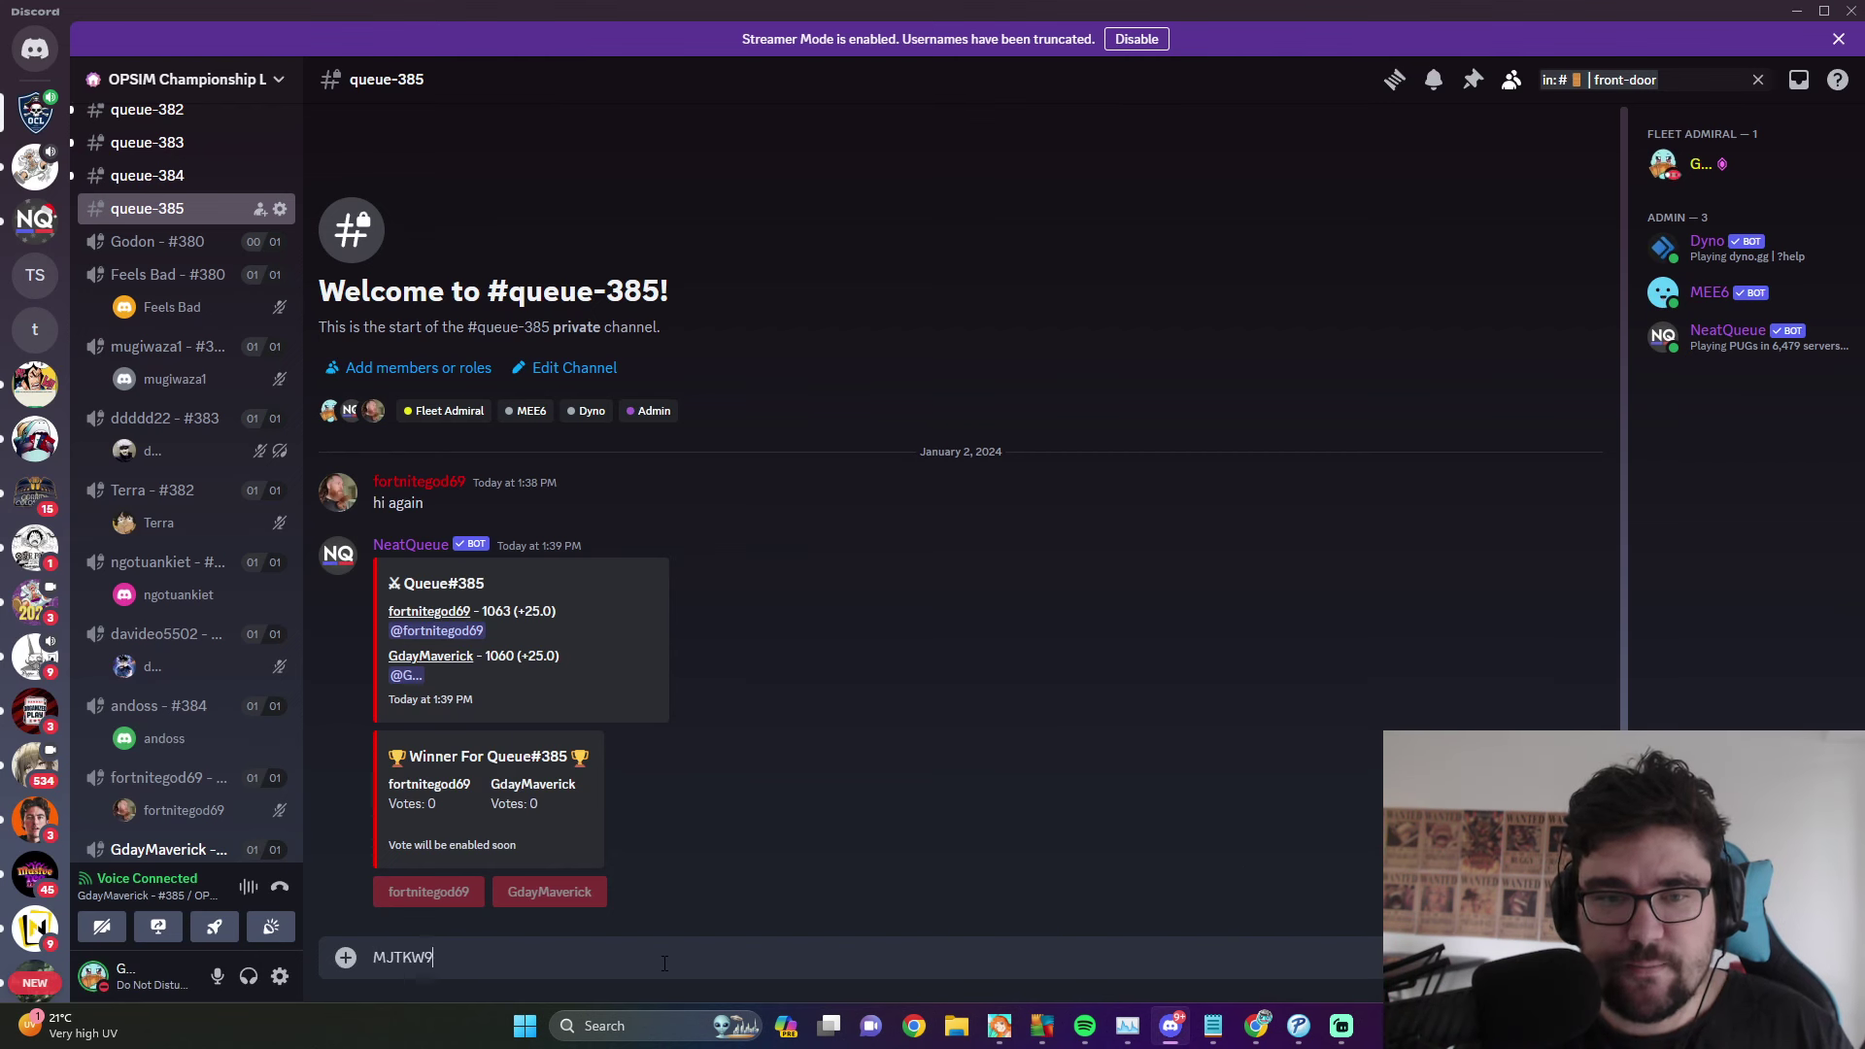
key("Return")
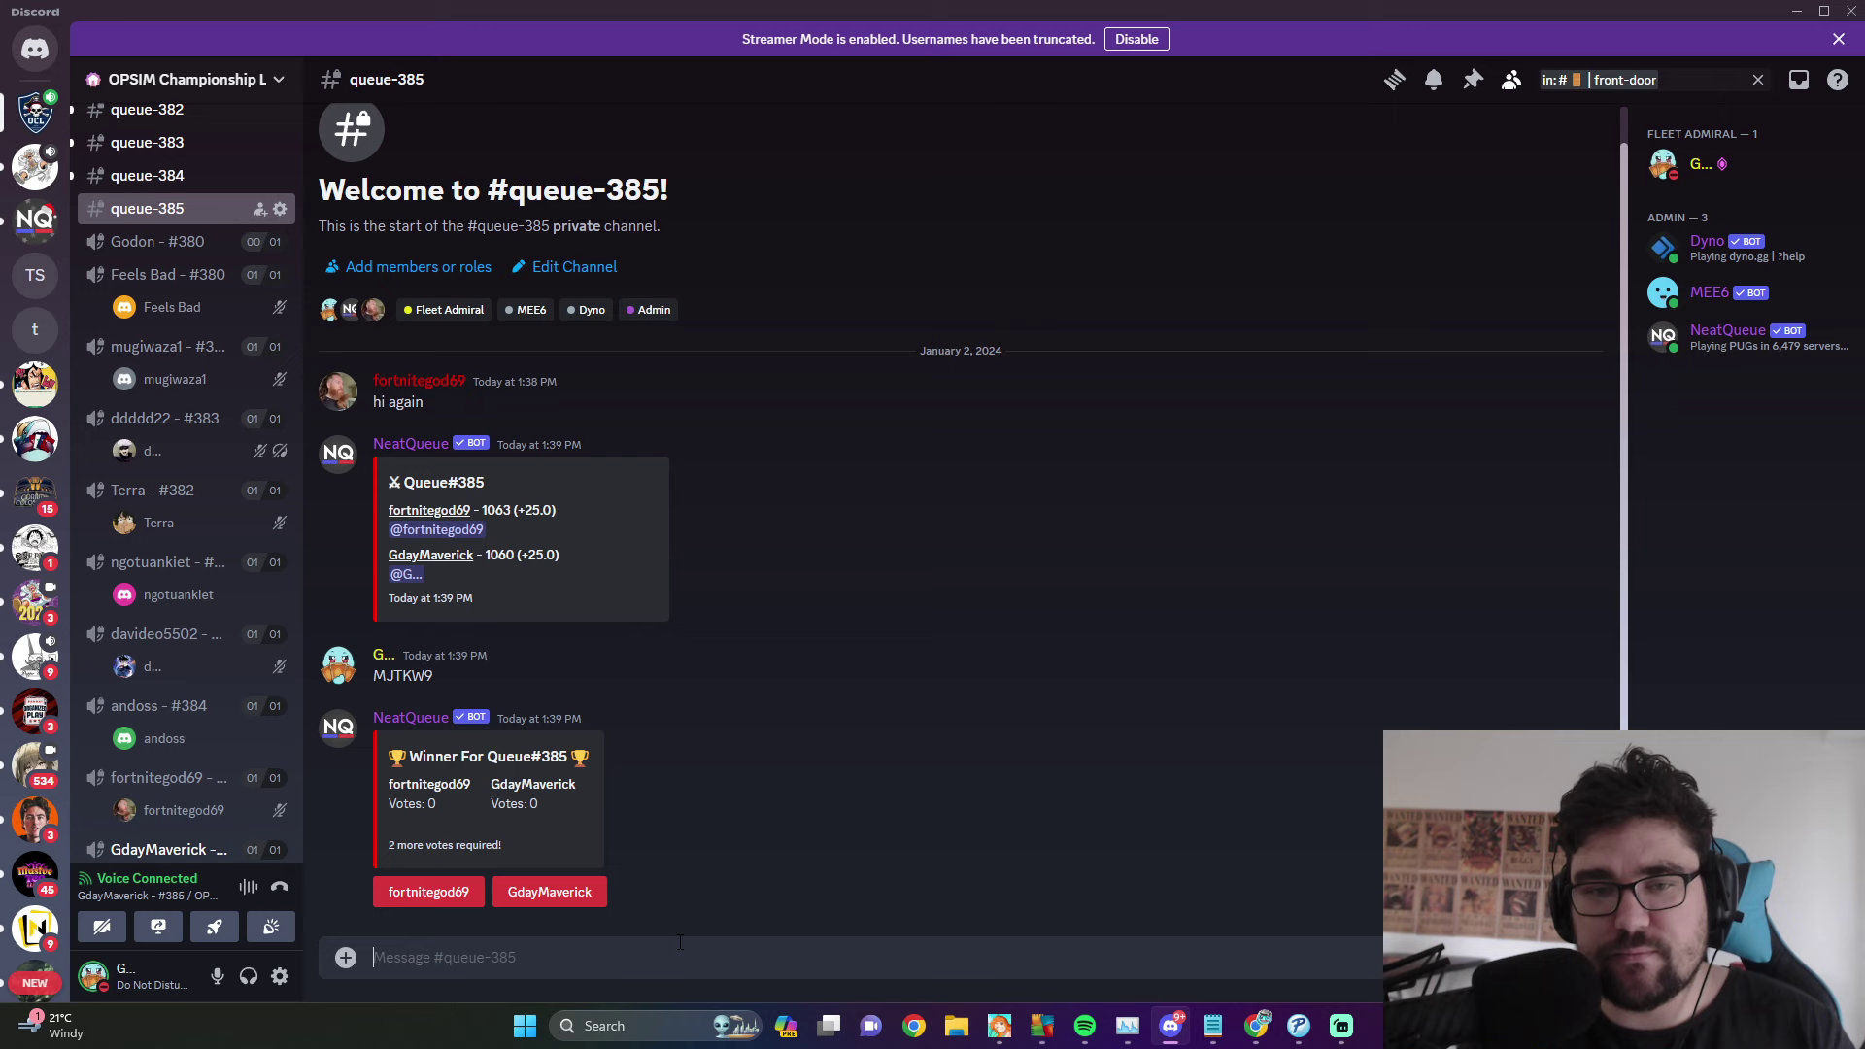
- Check the hosted match in OPTCGSim, return to queue-385 in Discord and vote for the opponent as the winner
left_click(1000, 1025)
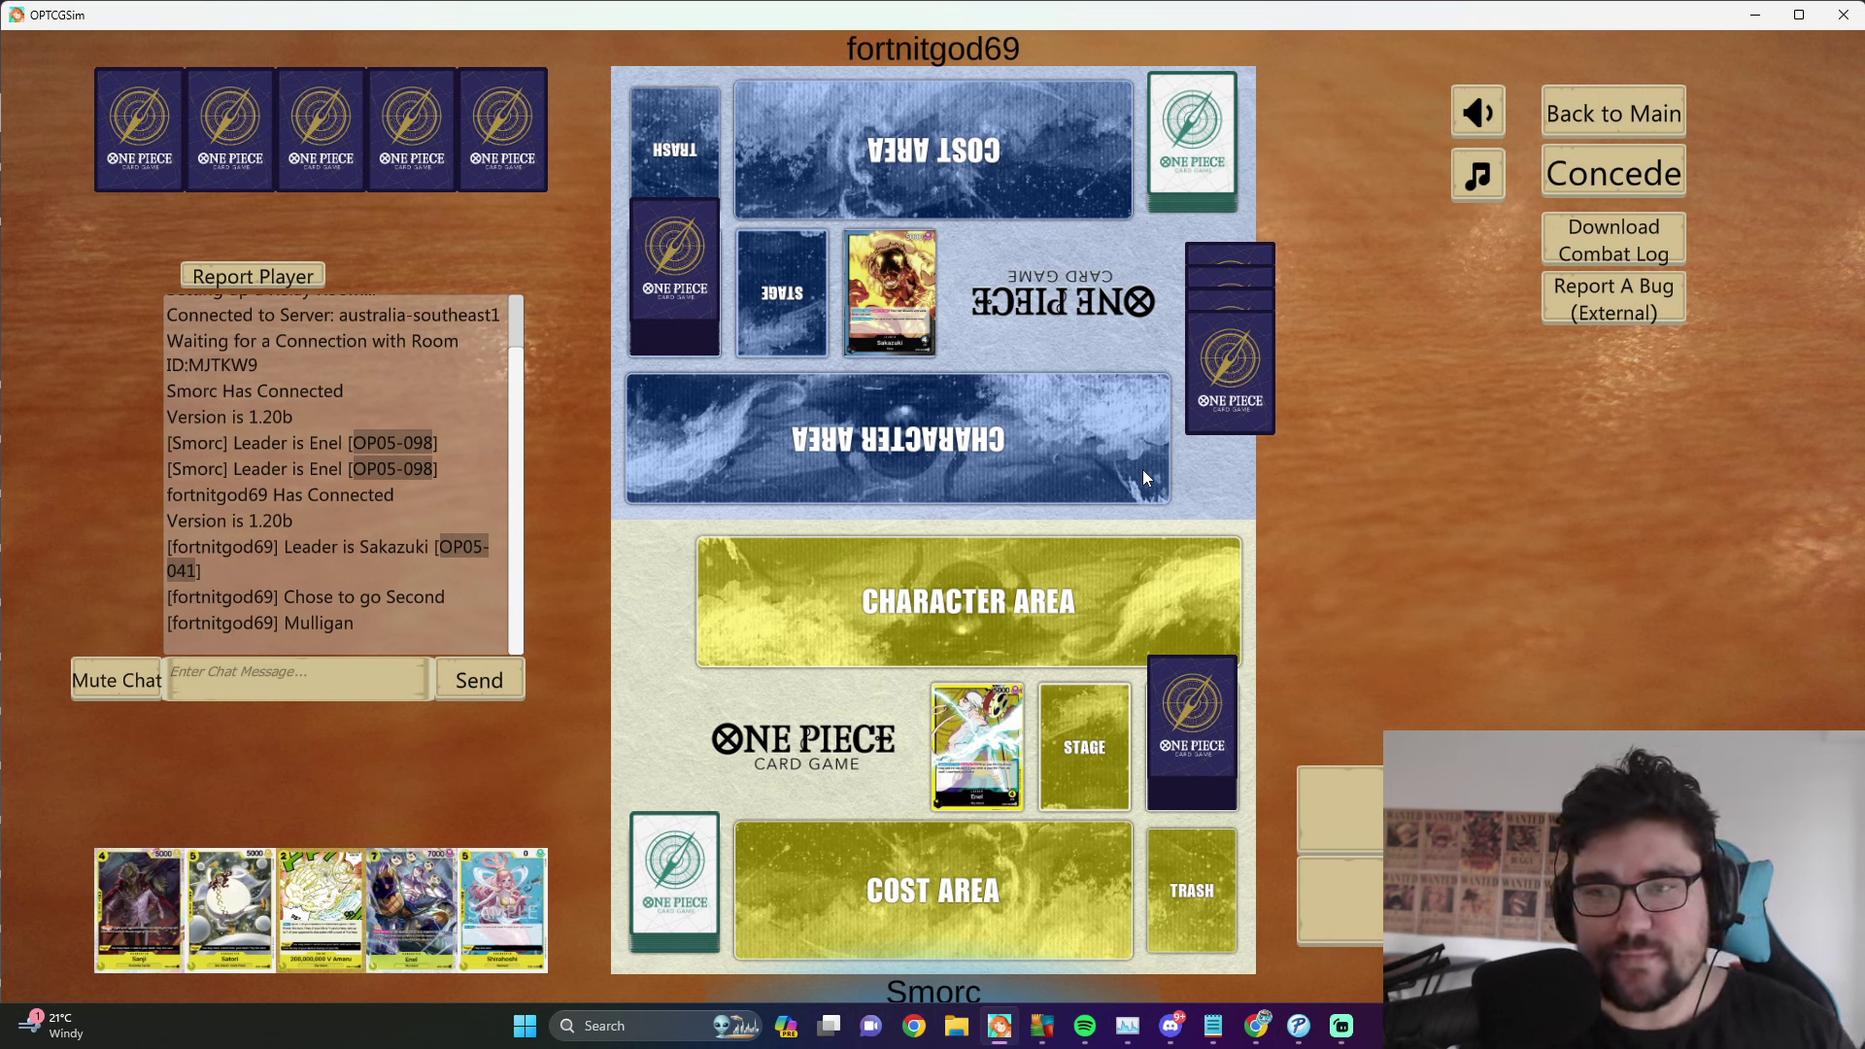
key("alt+Tab")
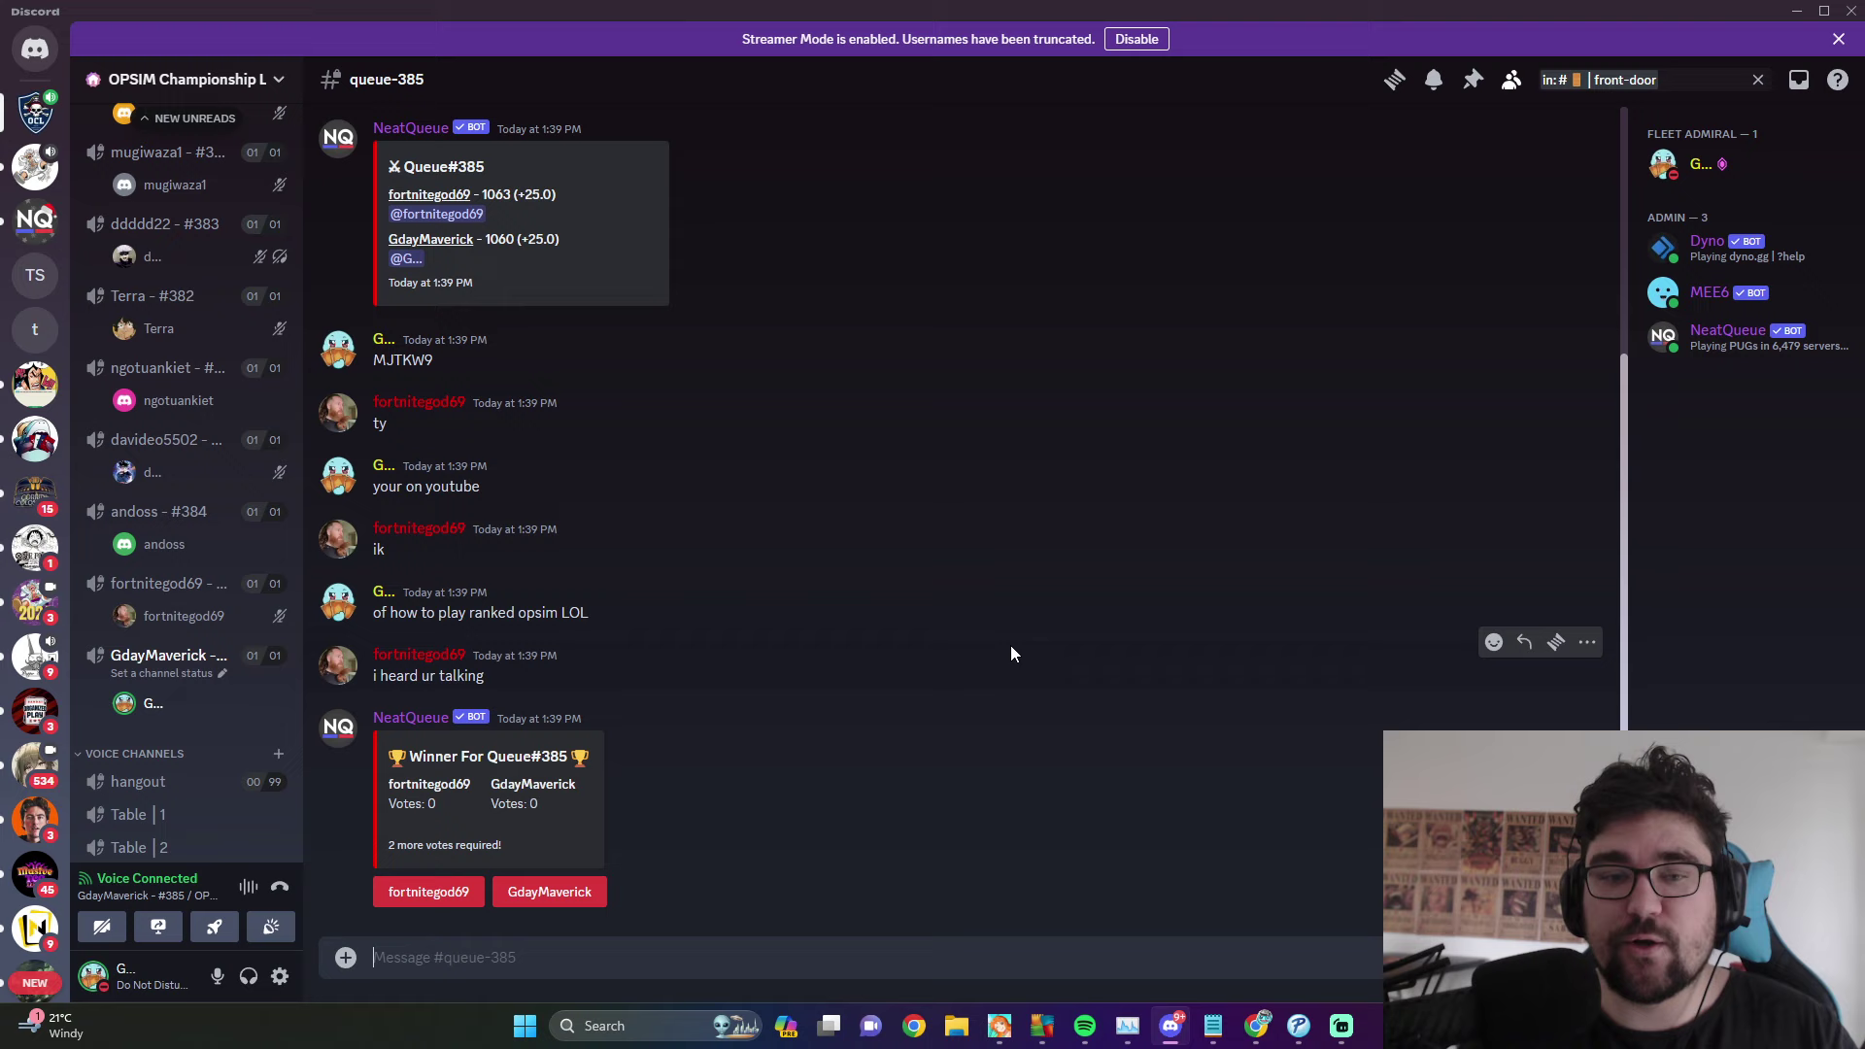
left_click(429, 892)
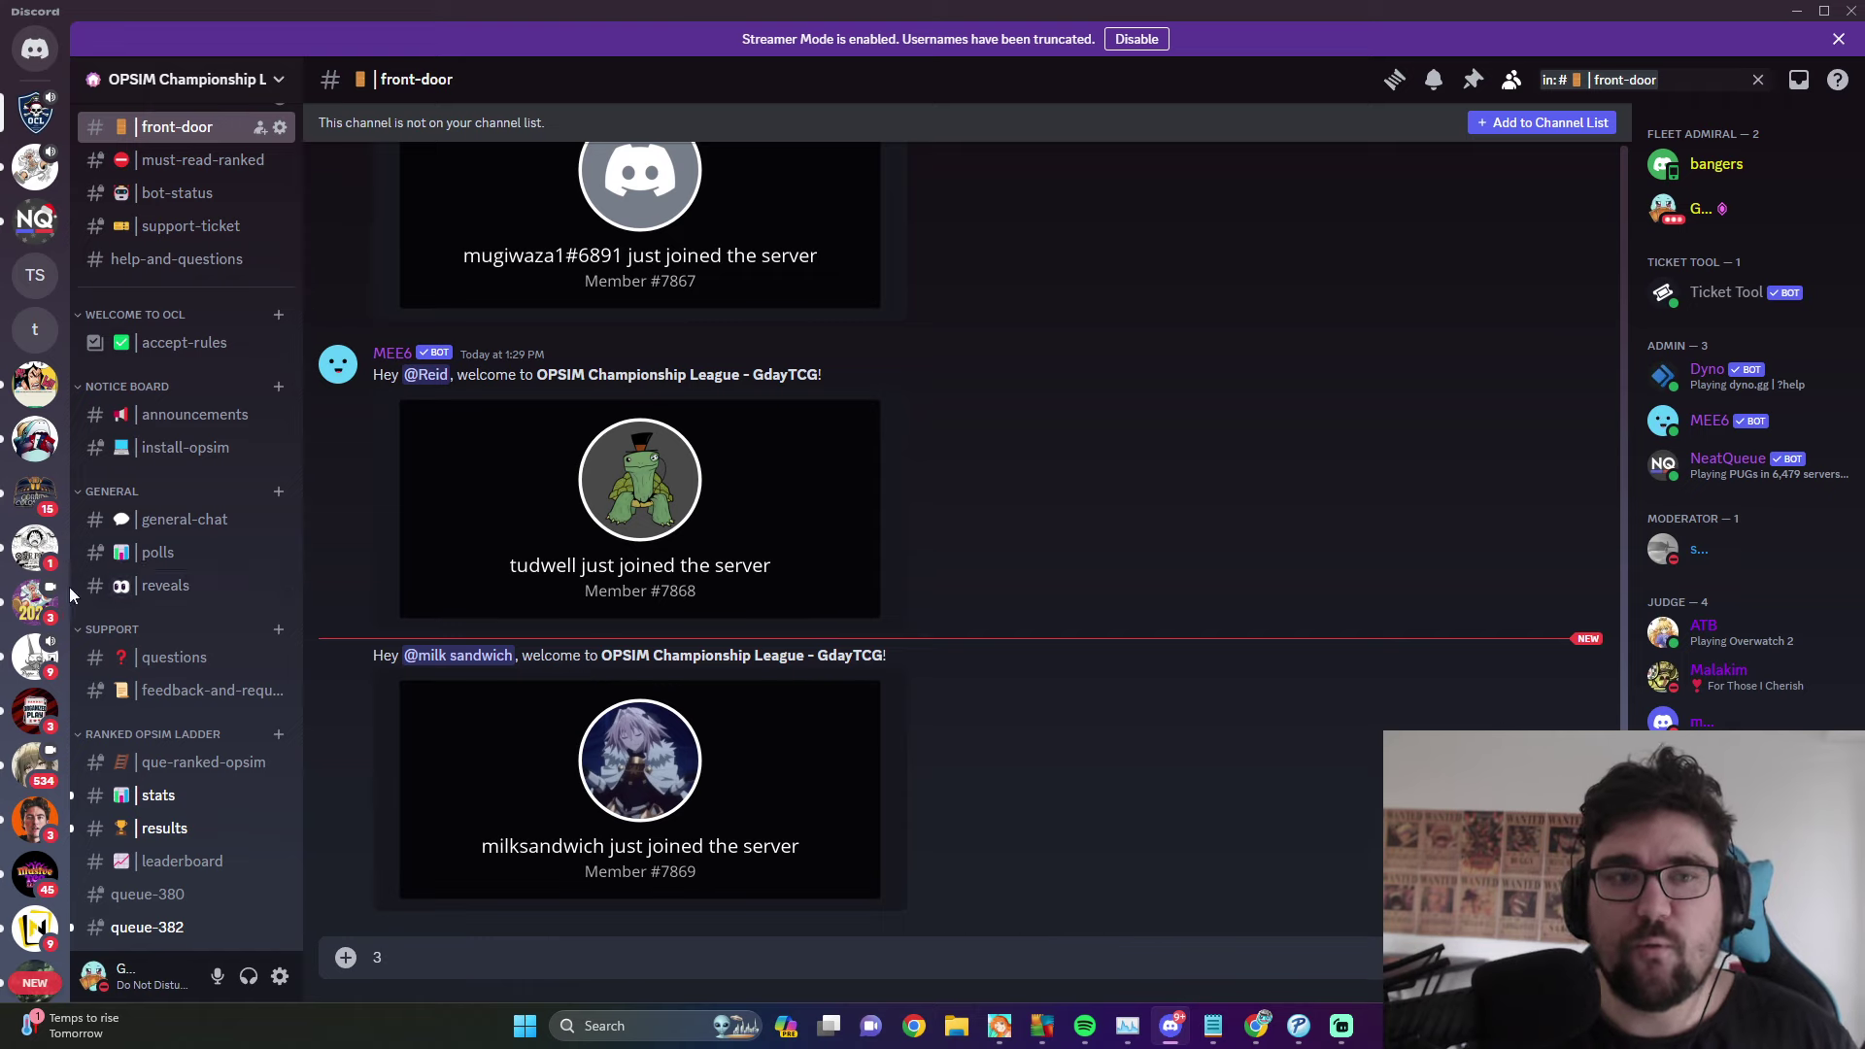
- Open the results channel and review the latest result, for Queue#385
scroll(160, 649, "down", 5)
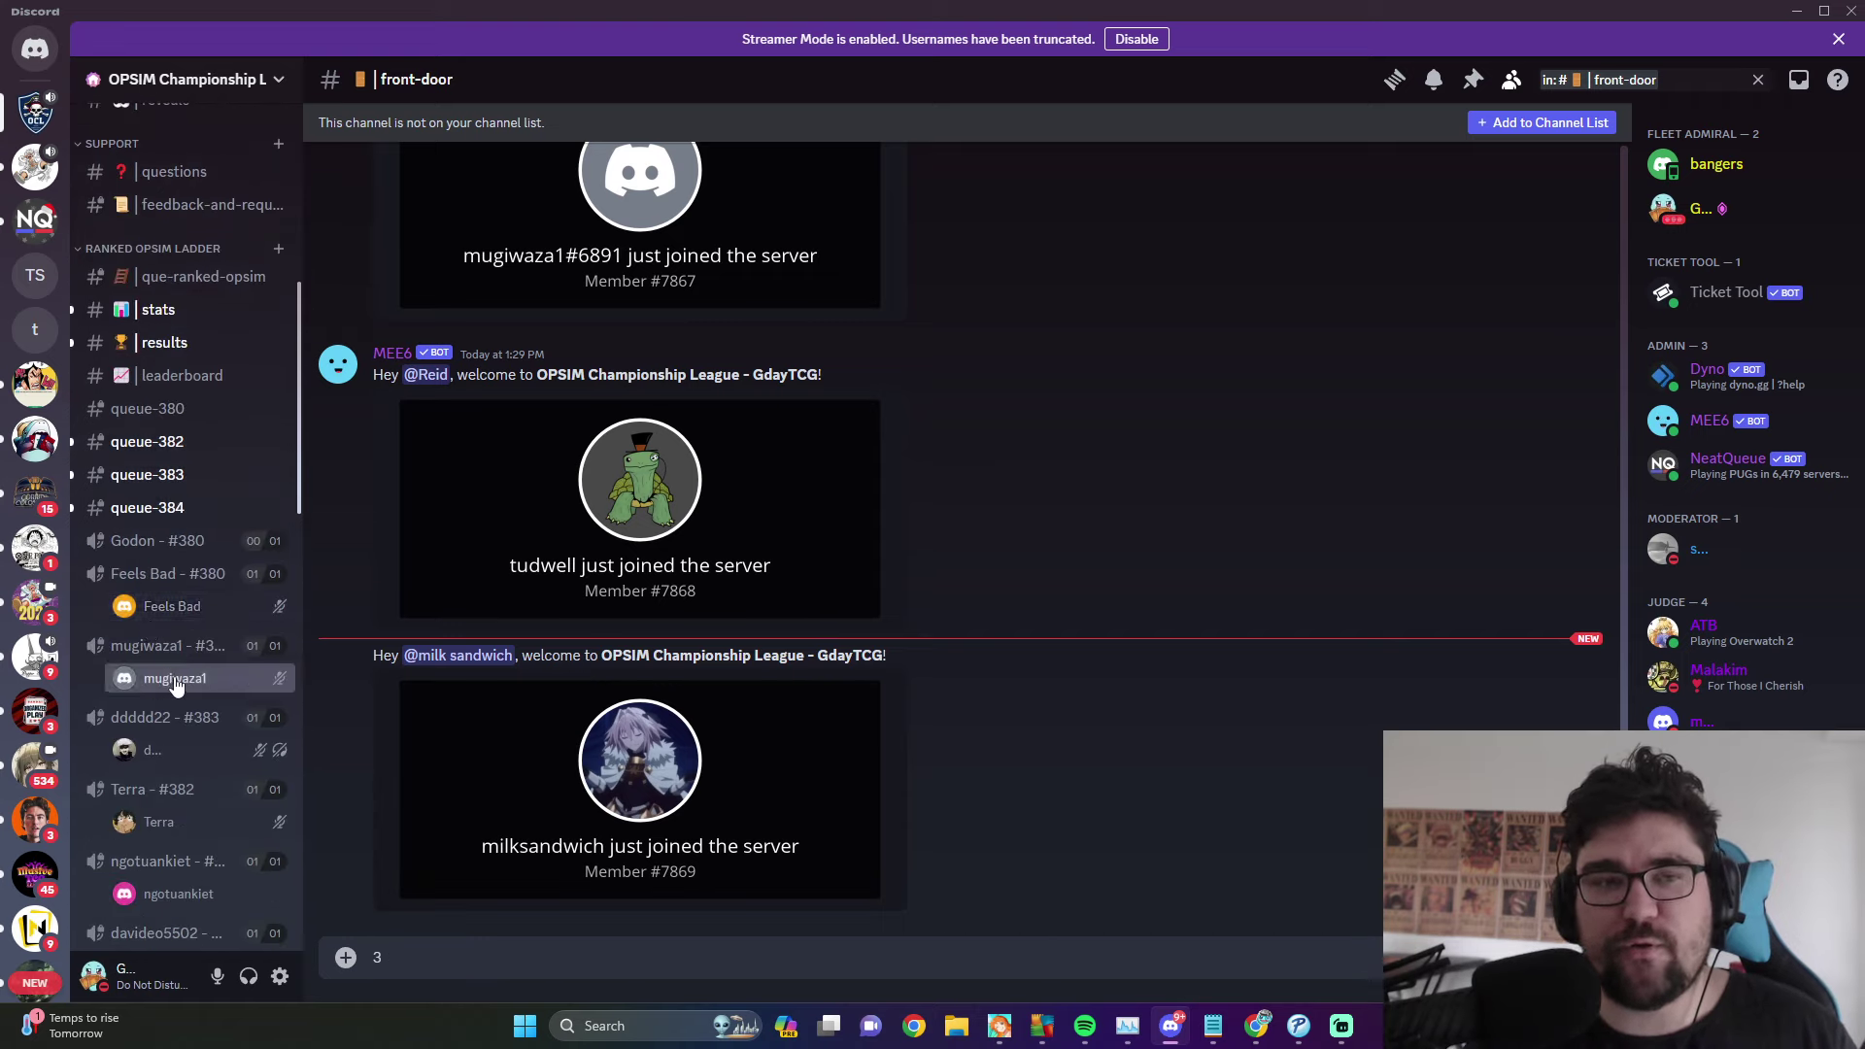
left_click(180, 345)
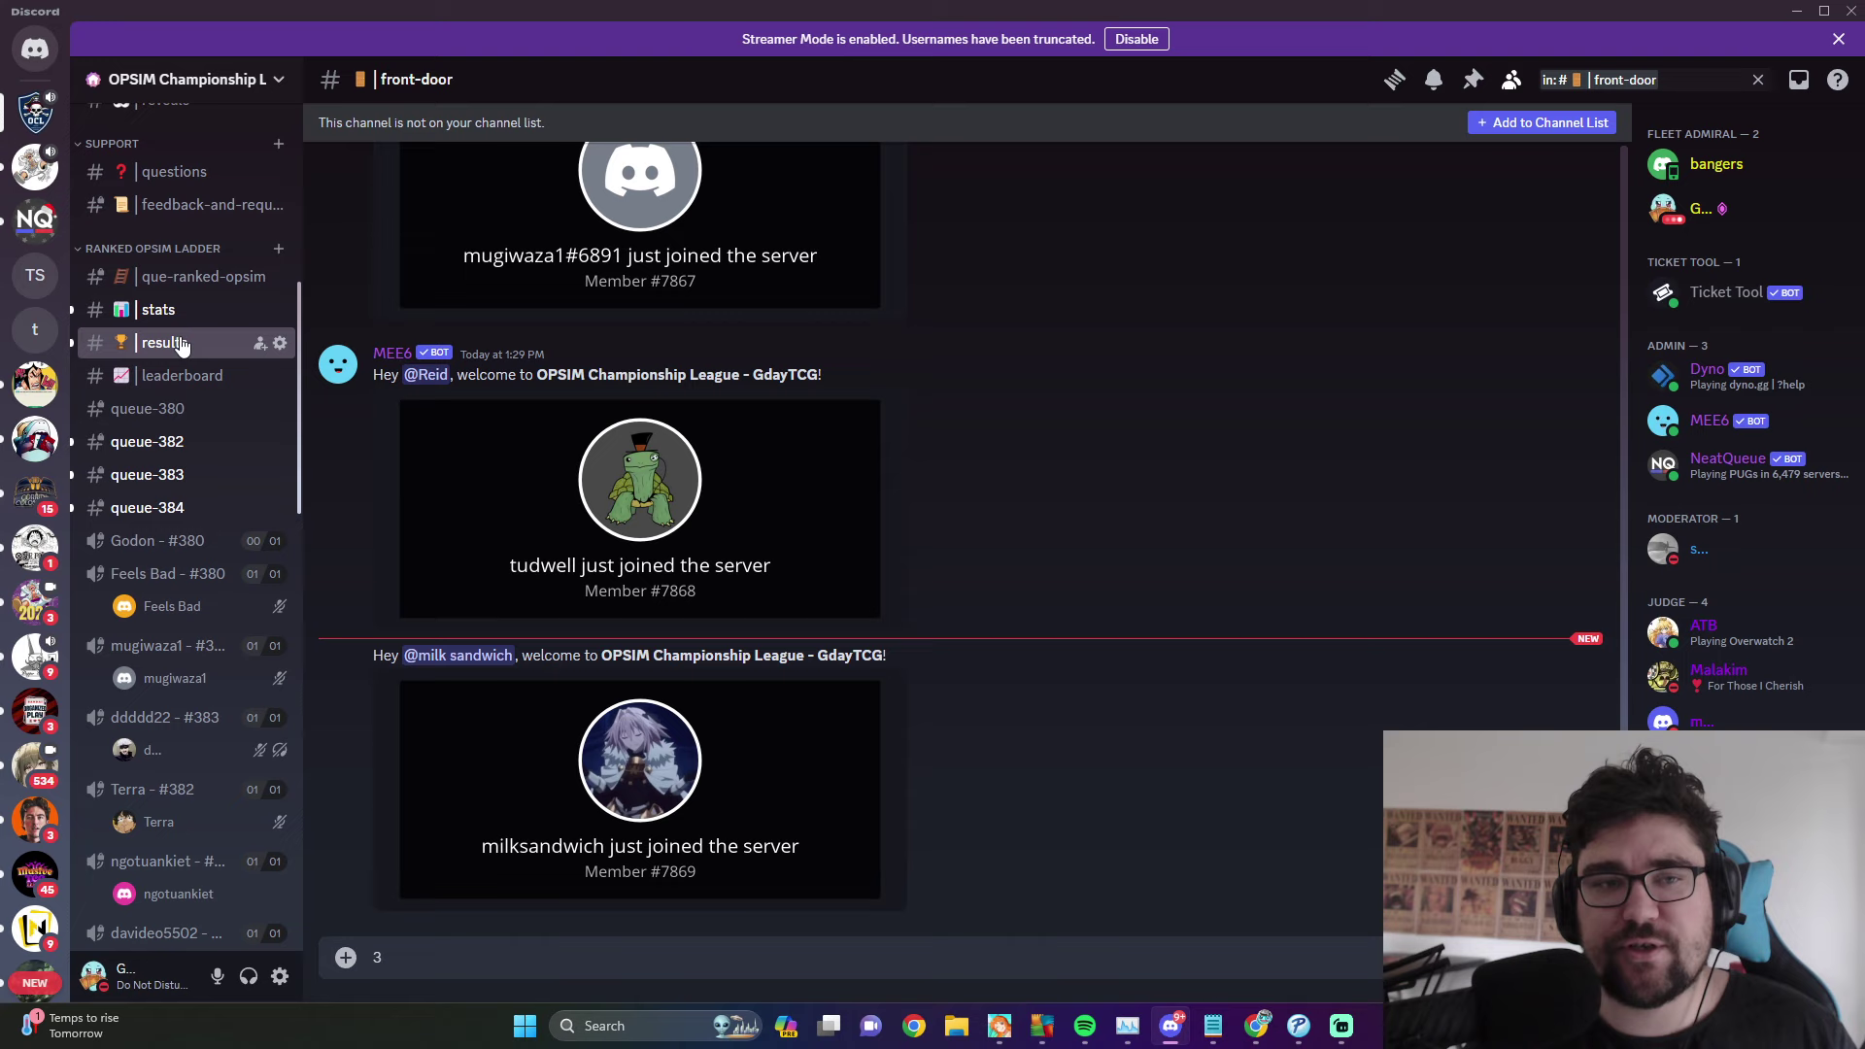
scroll(607, 739, "down", 1)
scroll(618, 744, "down", 20)
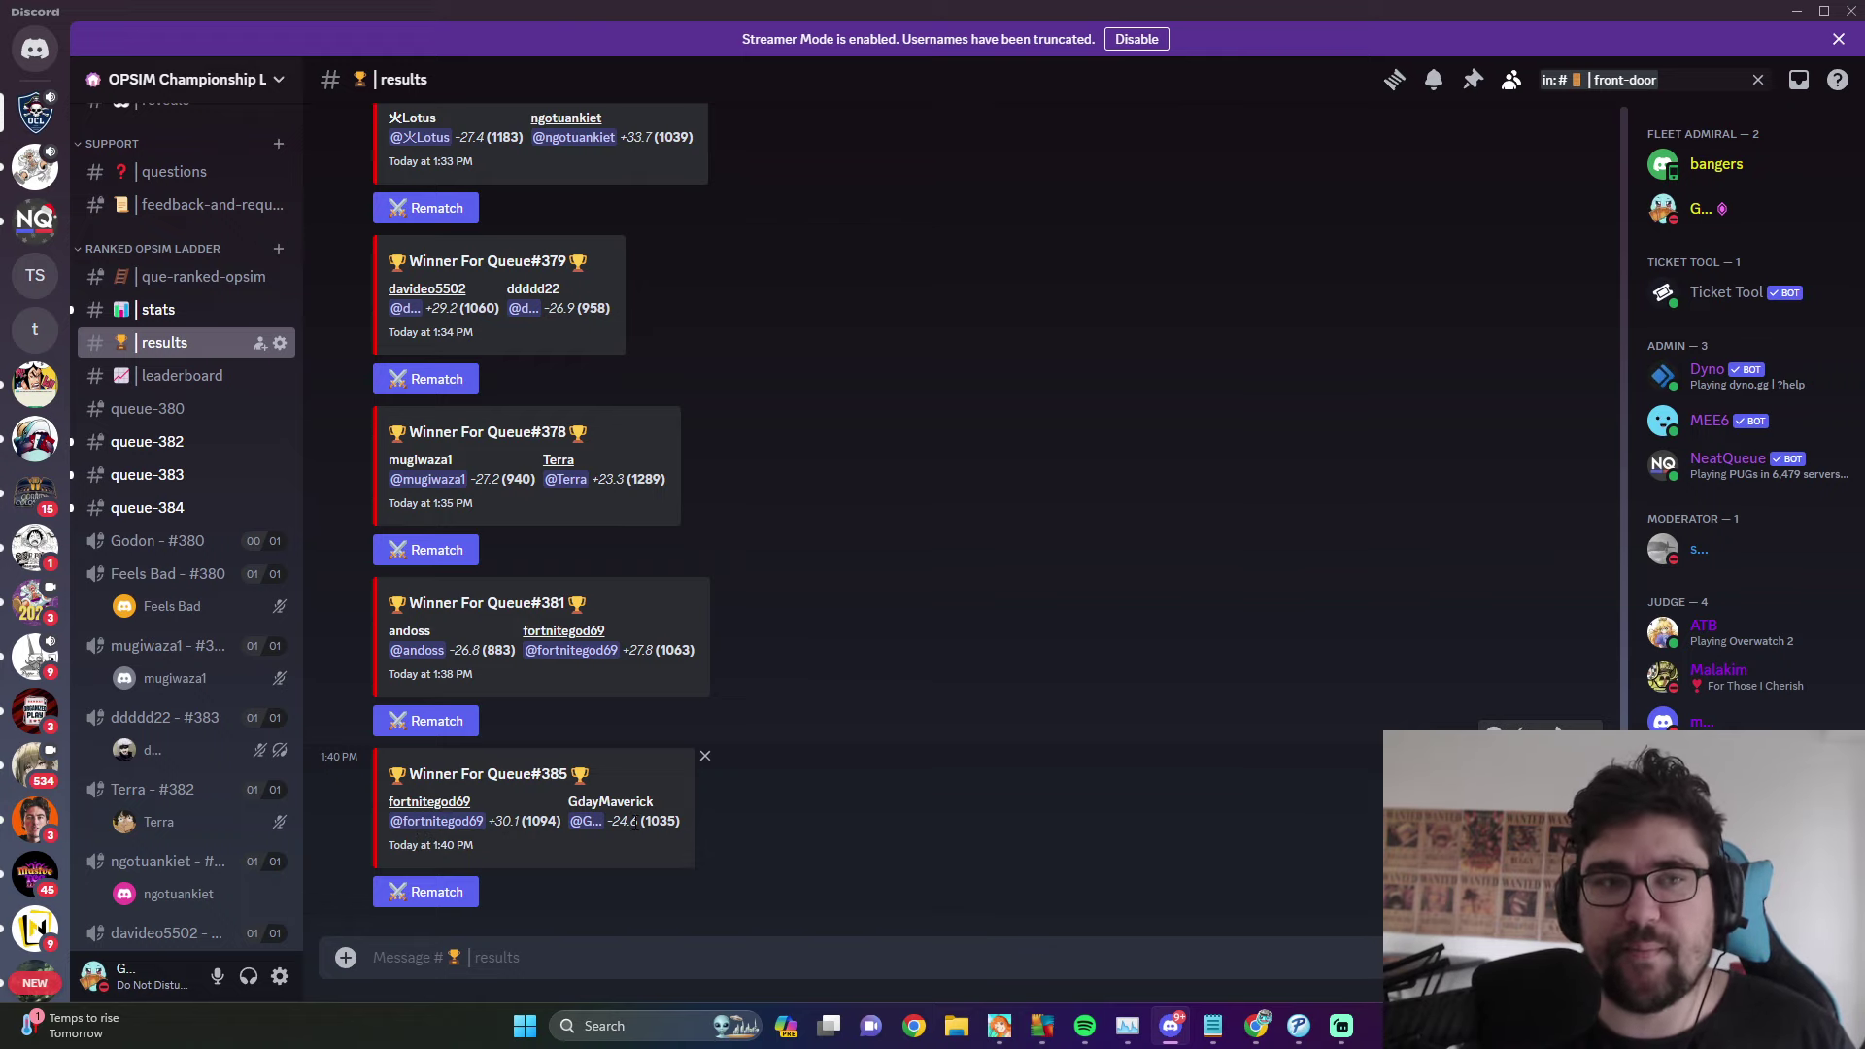
- Request your own ranked stats in the stats channel and view the new stats card enlarged
left_click(160, 309)
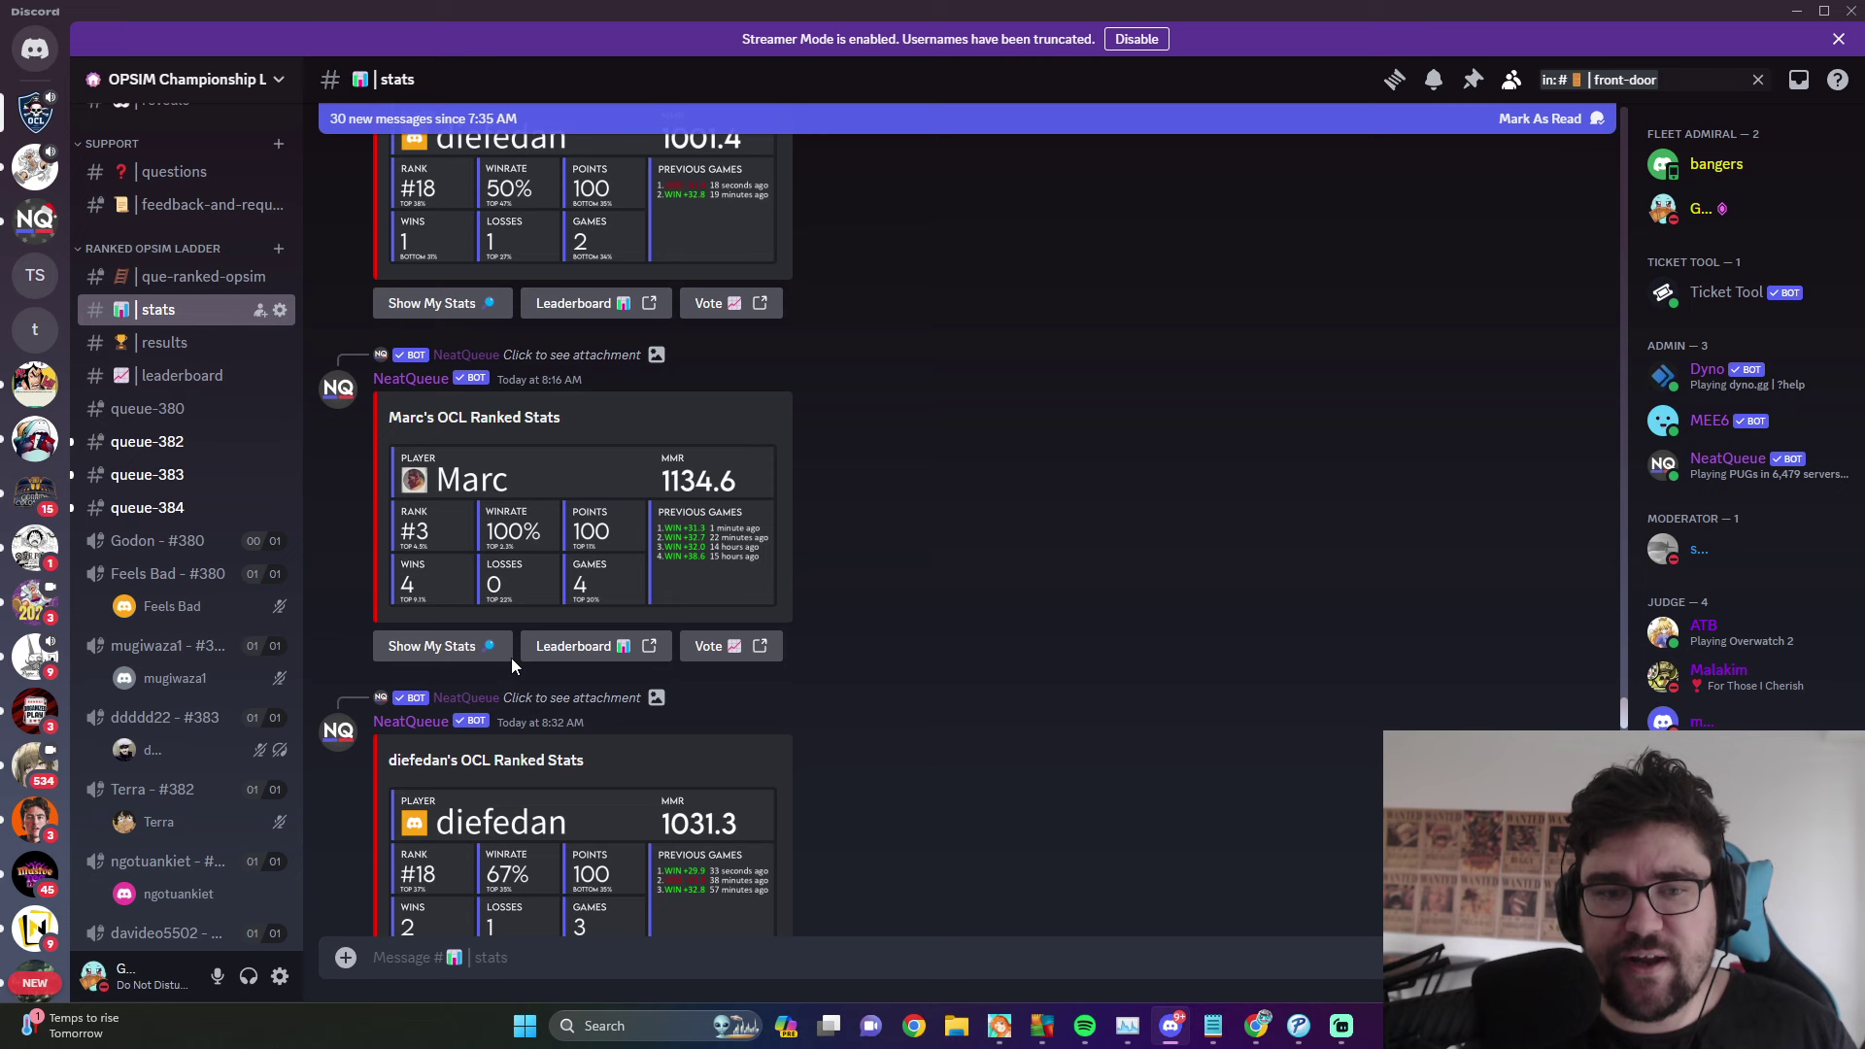
scroll(511, 656, "down", 5)
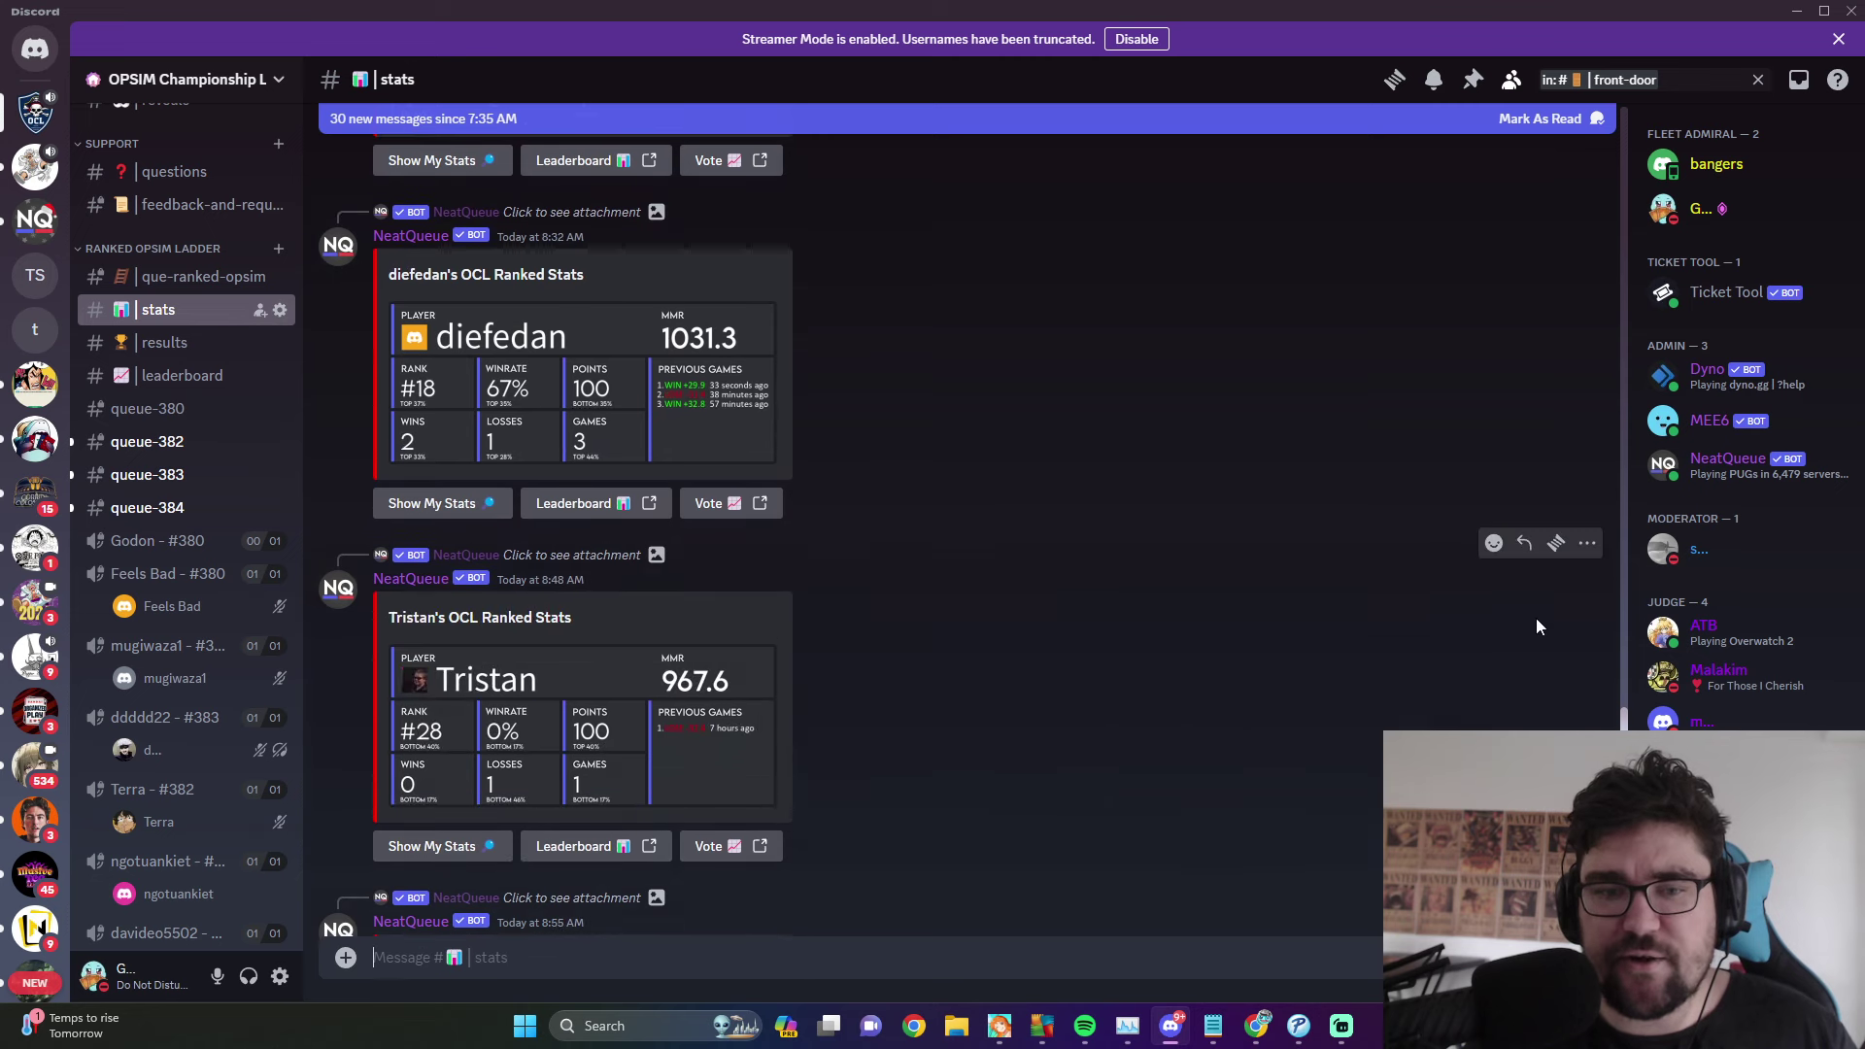
left_click(424, 853)
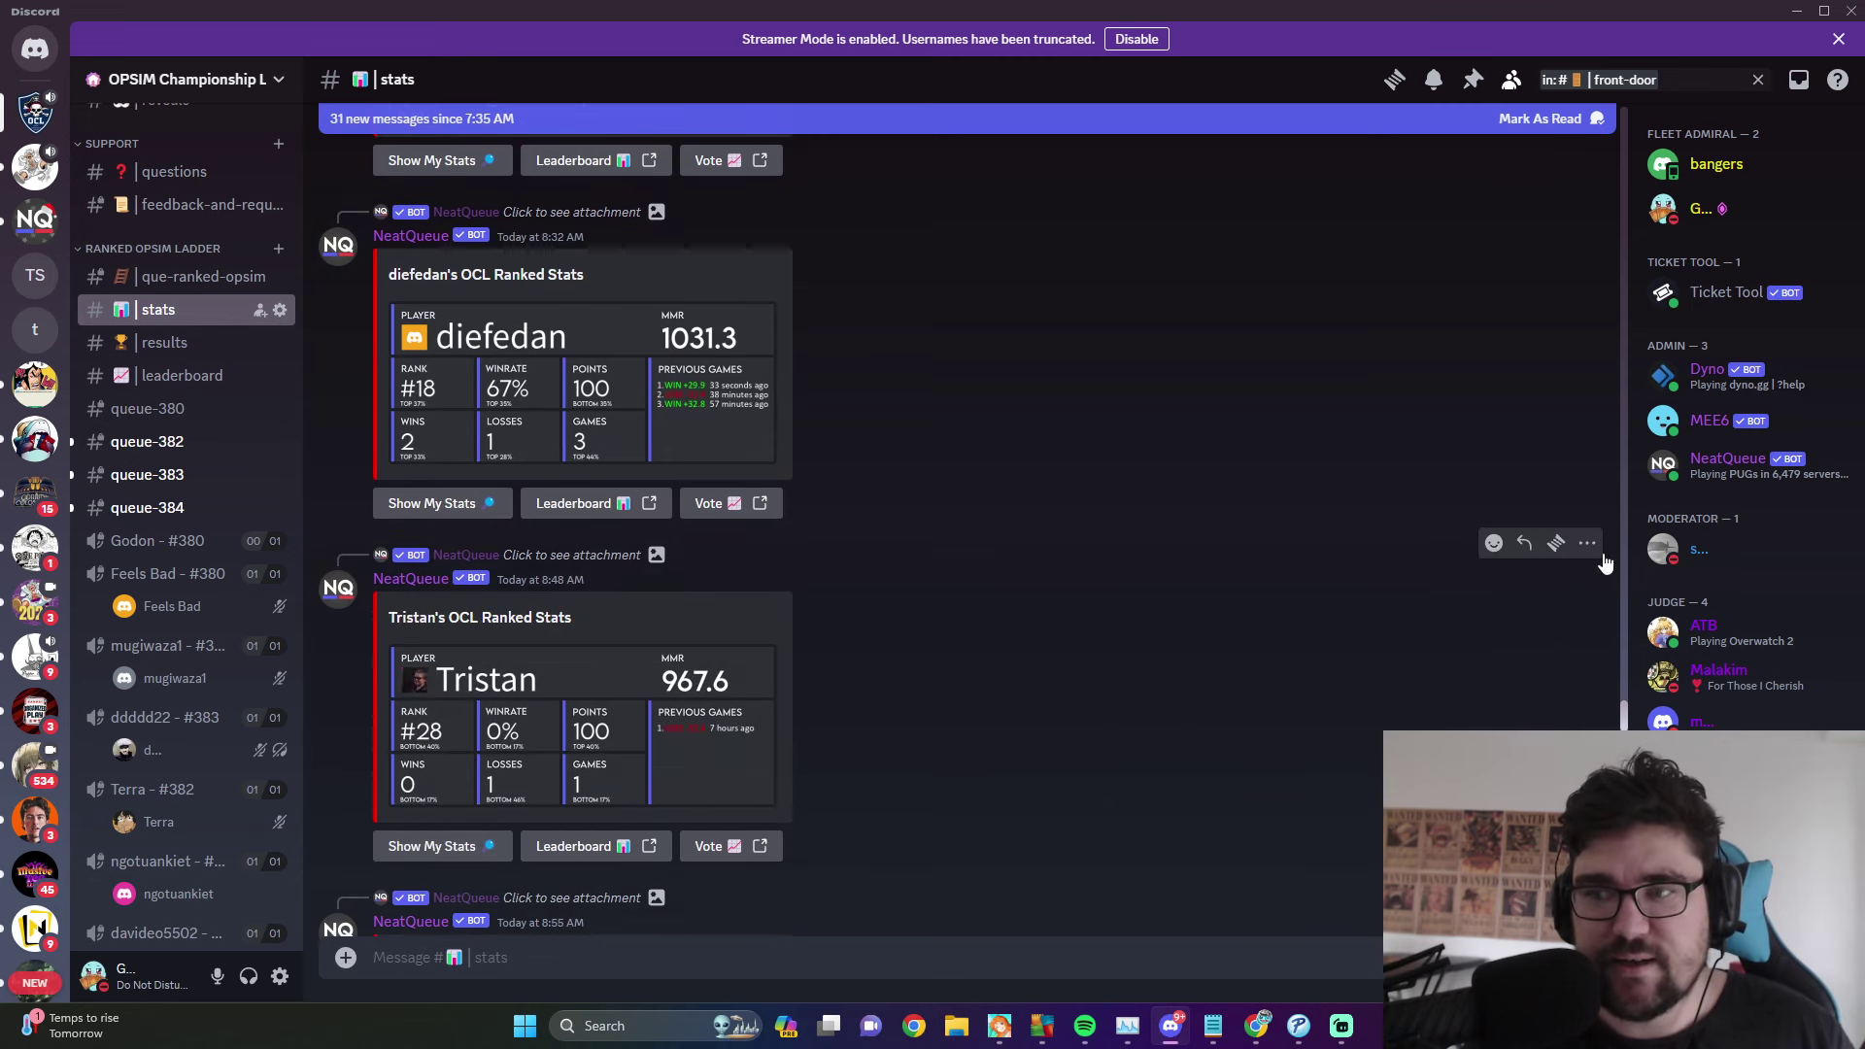
scroll(1605, 563, "down", 15)
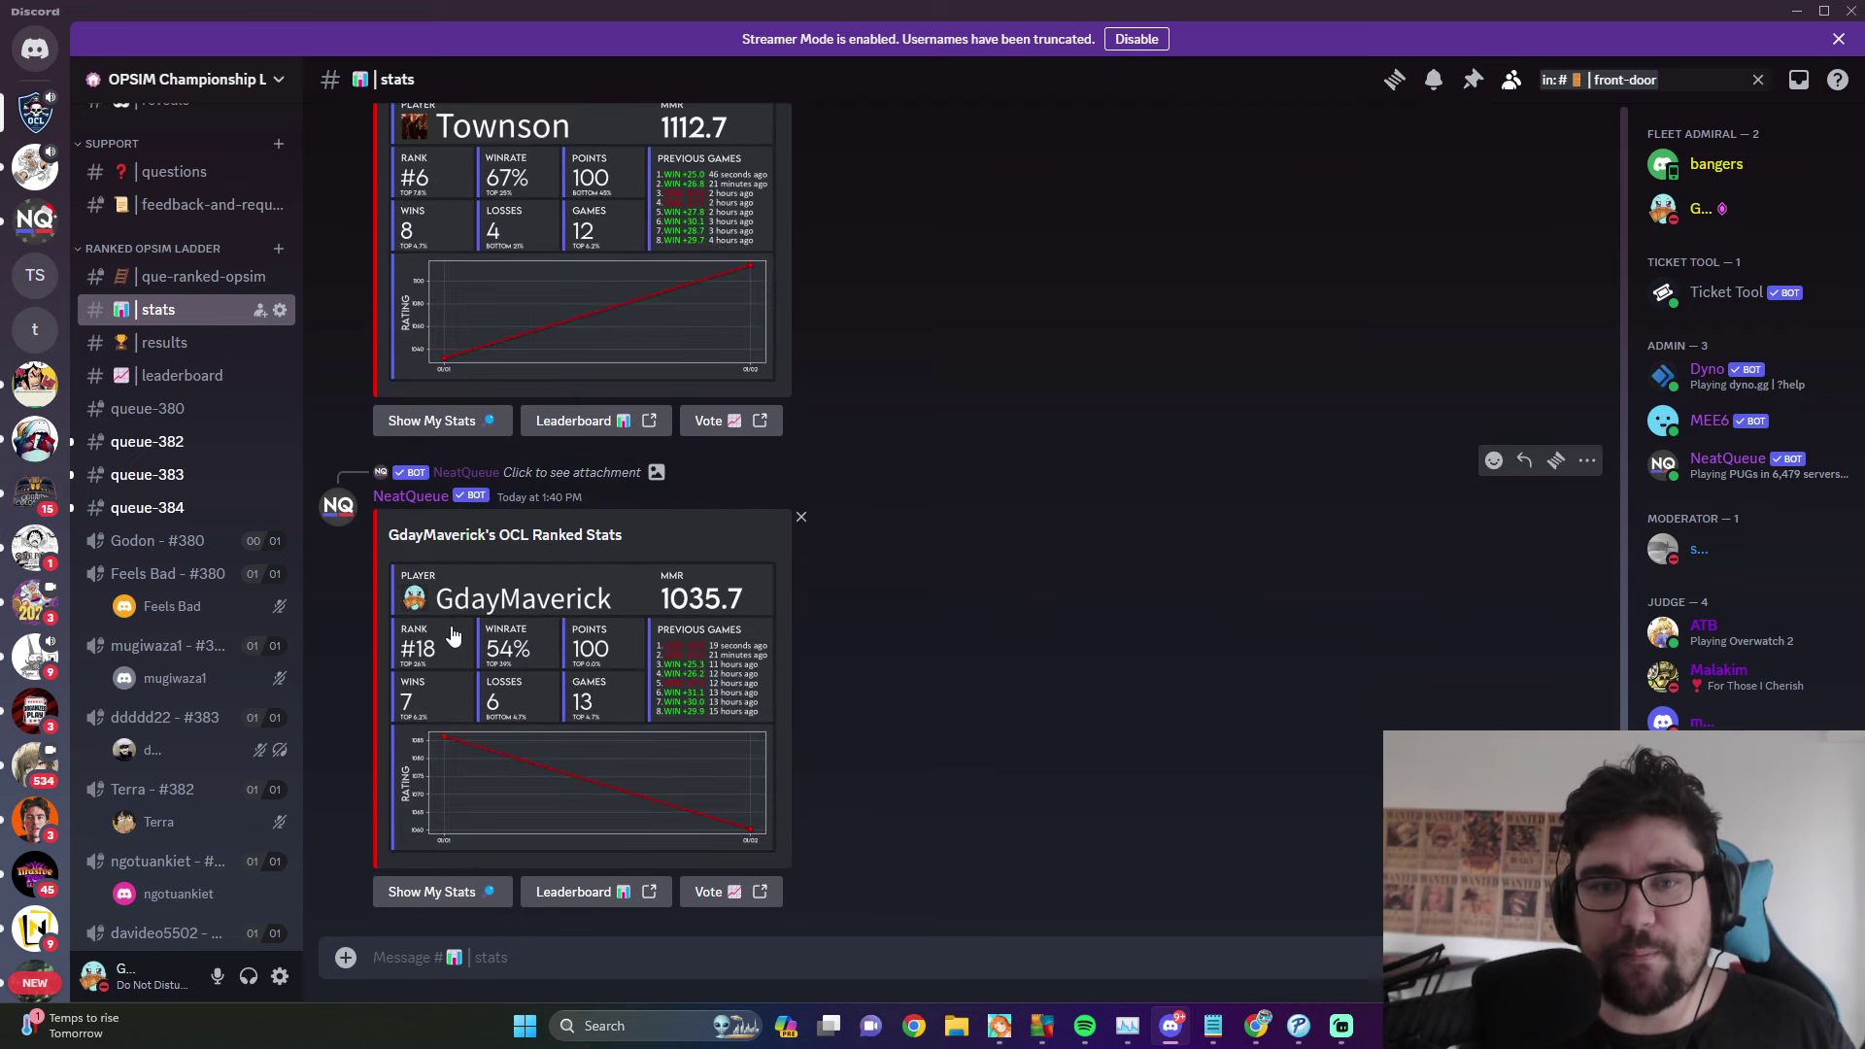
left_click(622, 825)
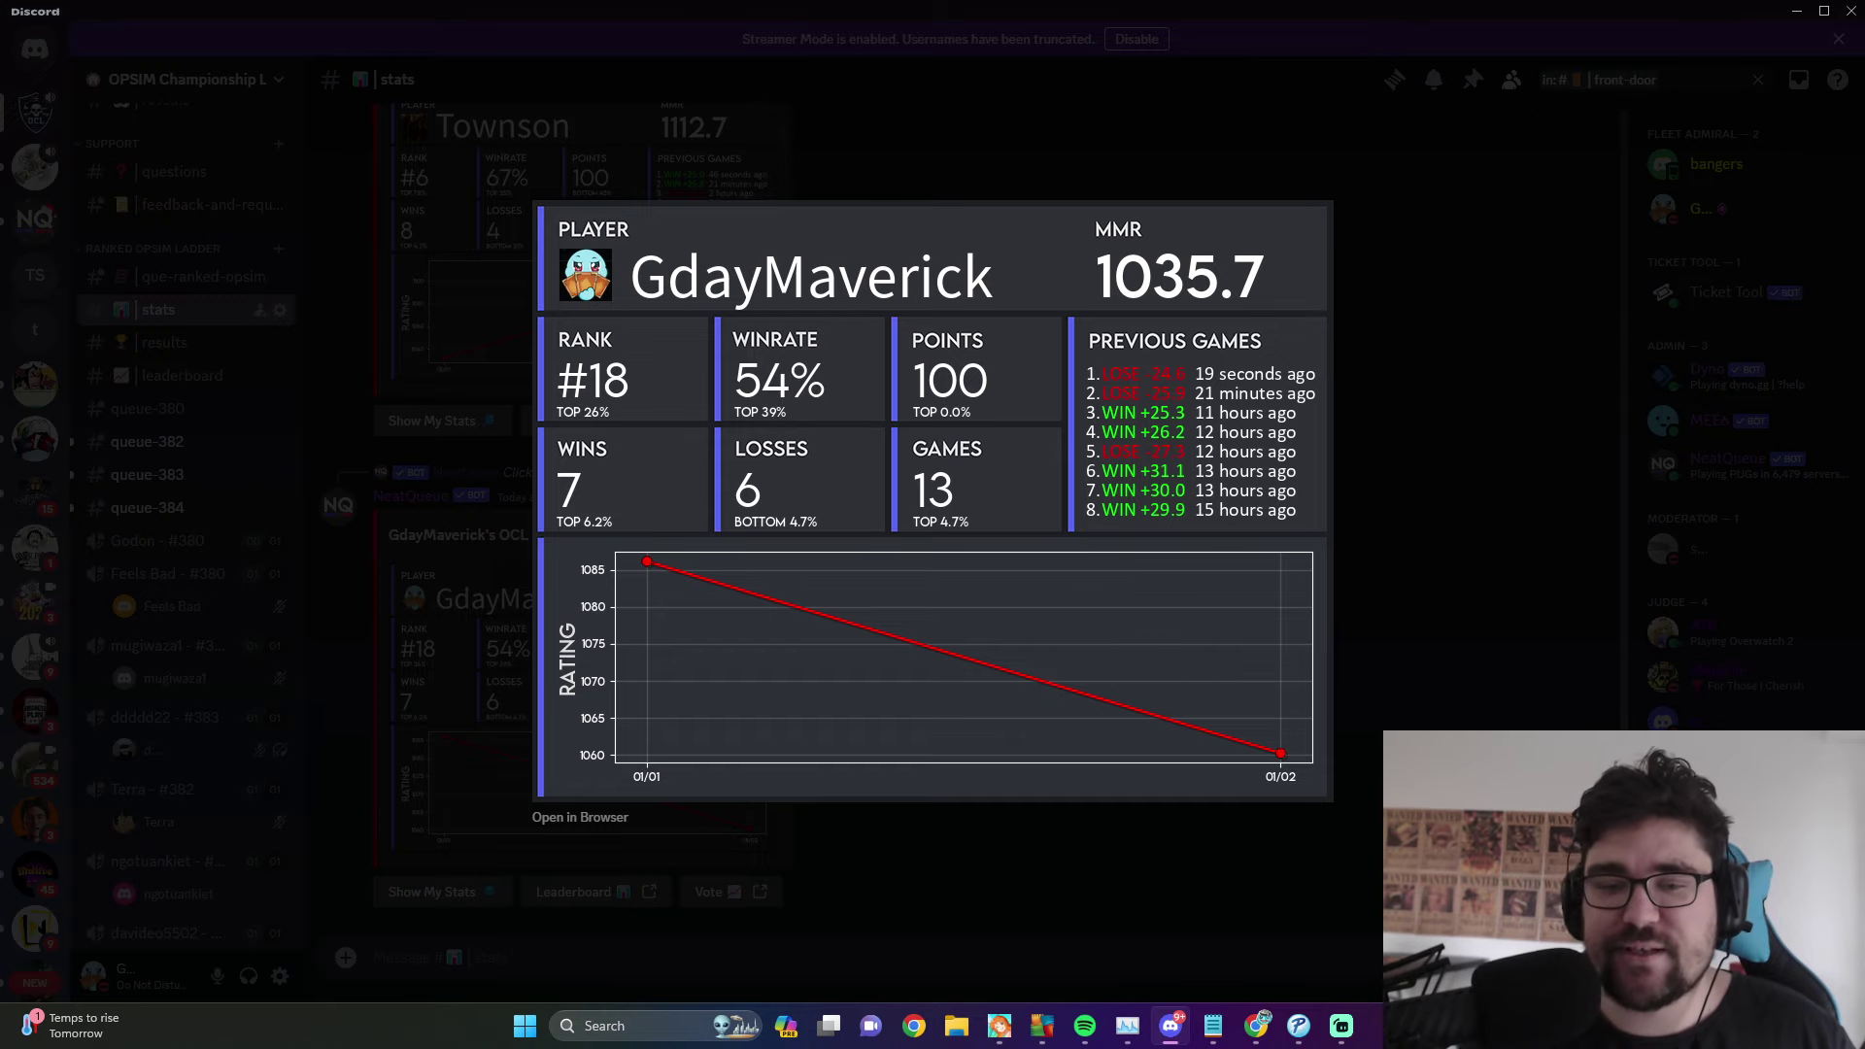
key("Escape")
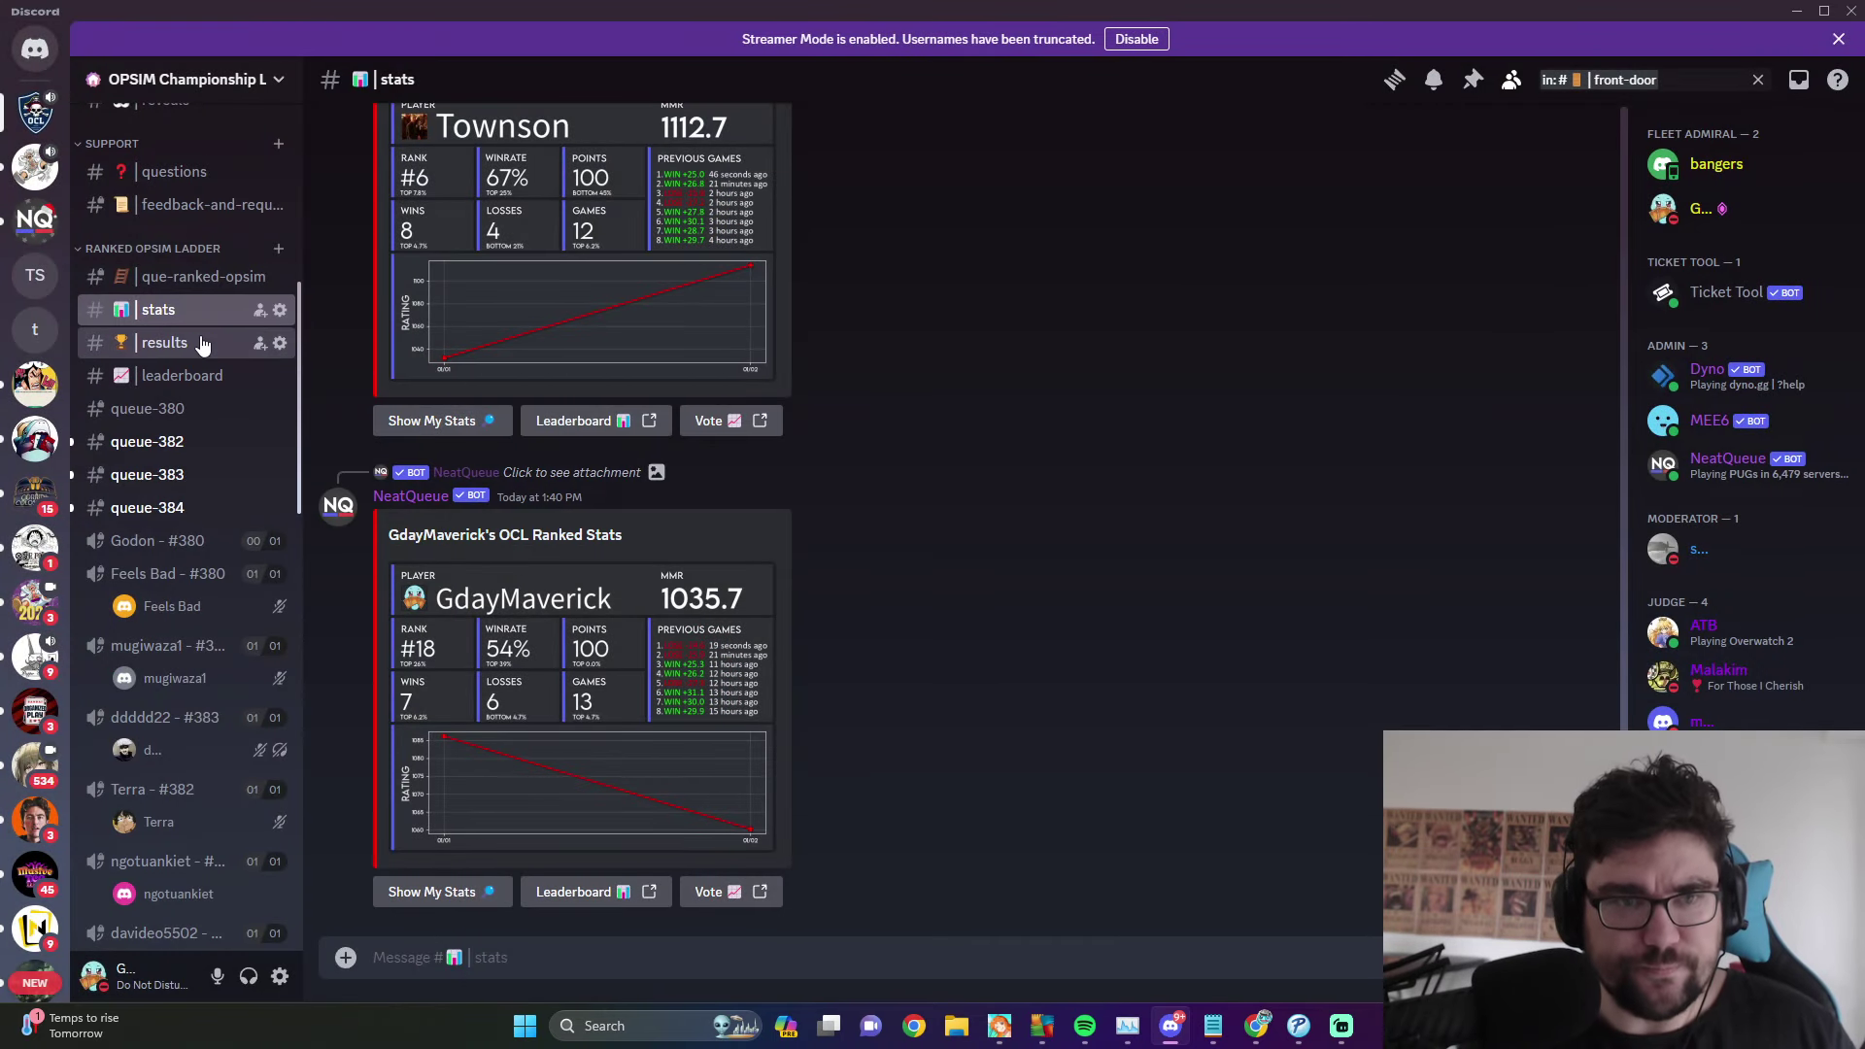
- Open the leaderboard channel and switch the OCL Ranked leaderboard from MMR to Games
left_click(189, 376)
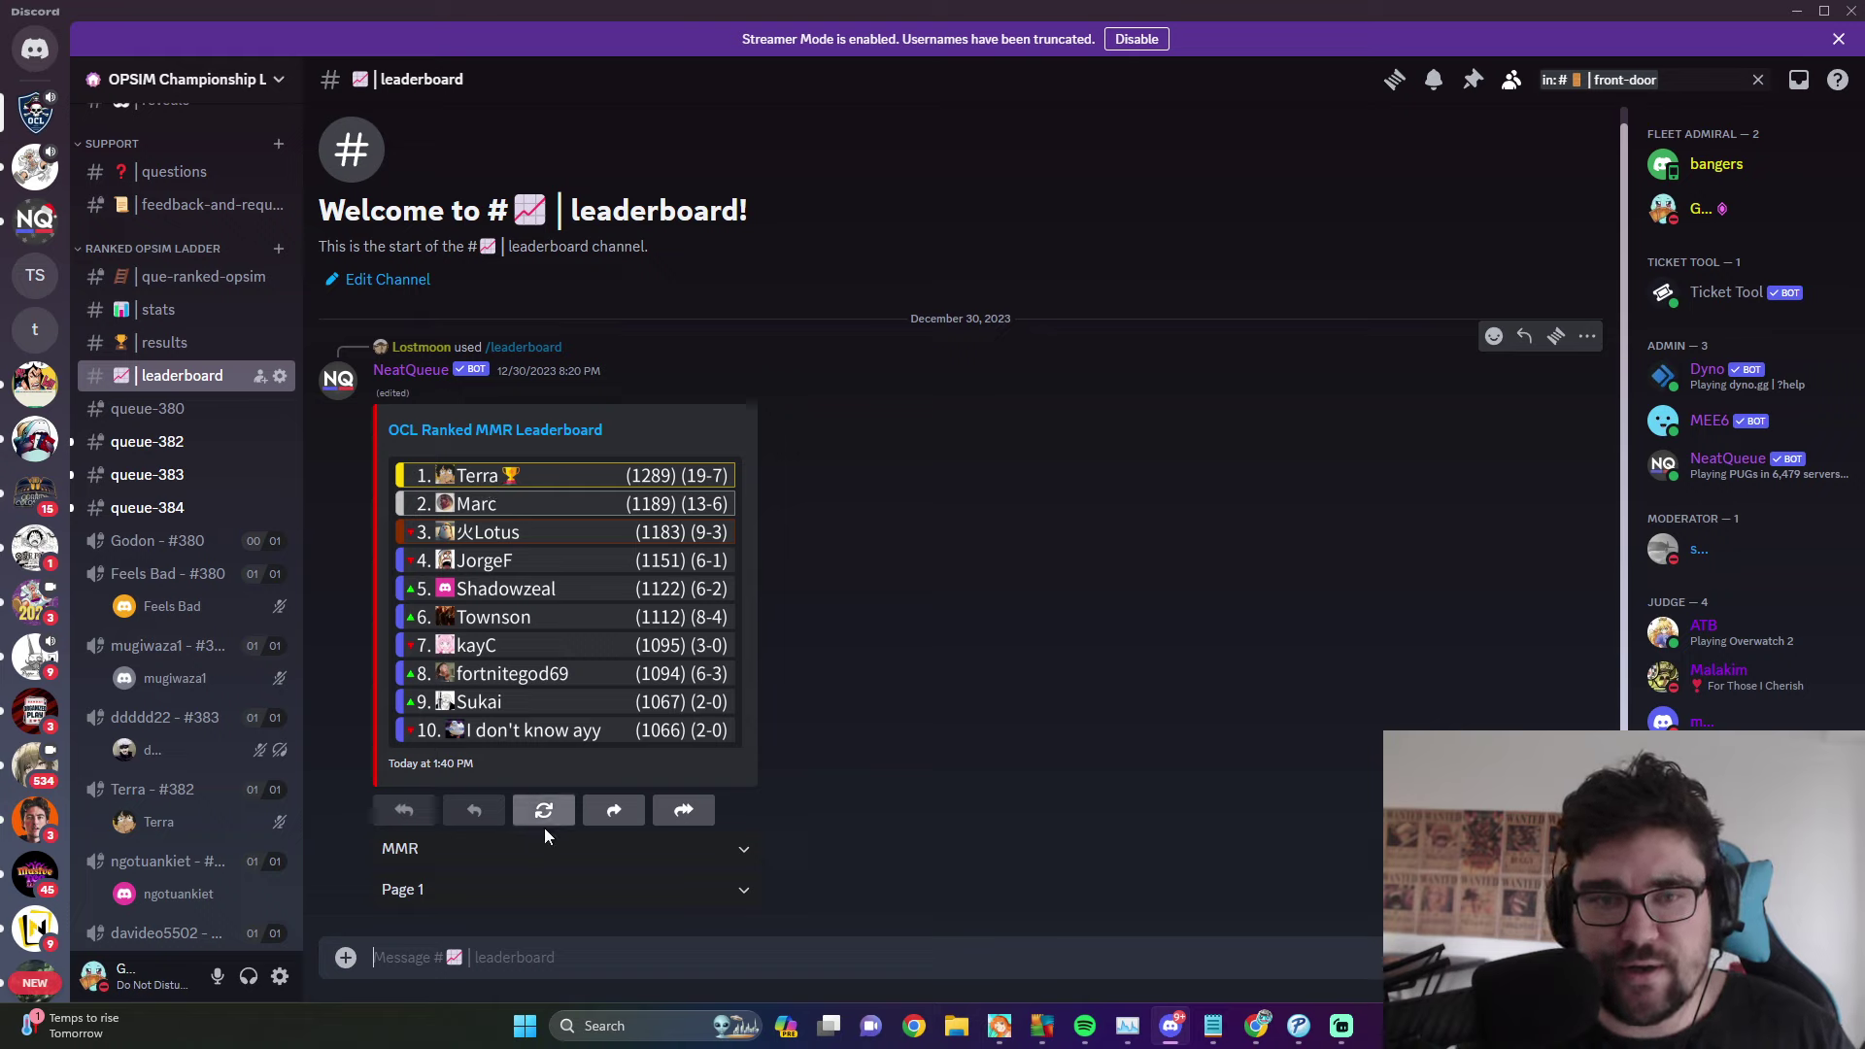
left_click(529, 850)
left_click(434, 736)
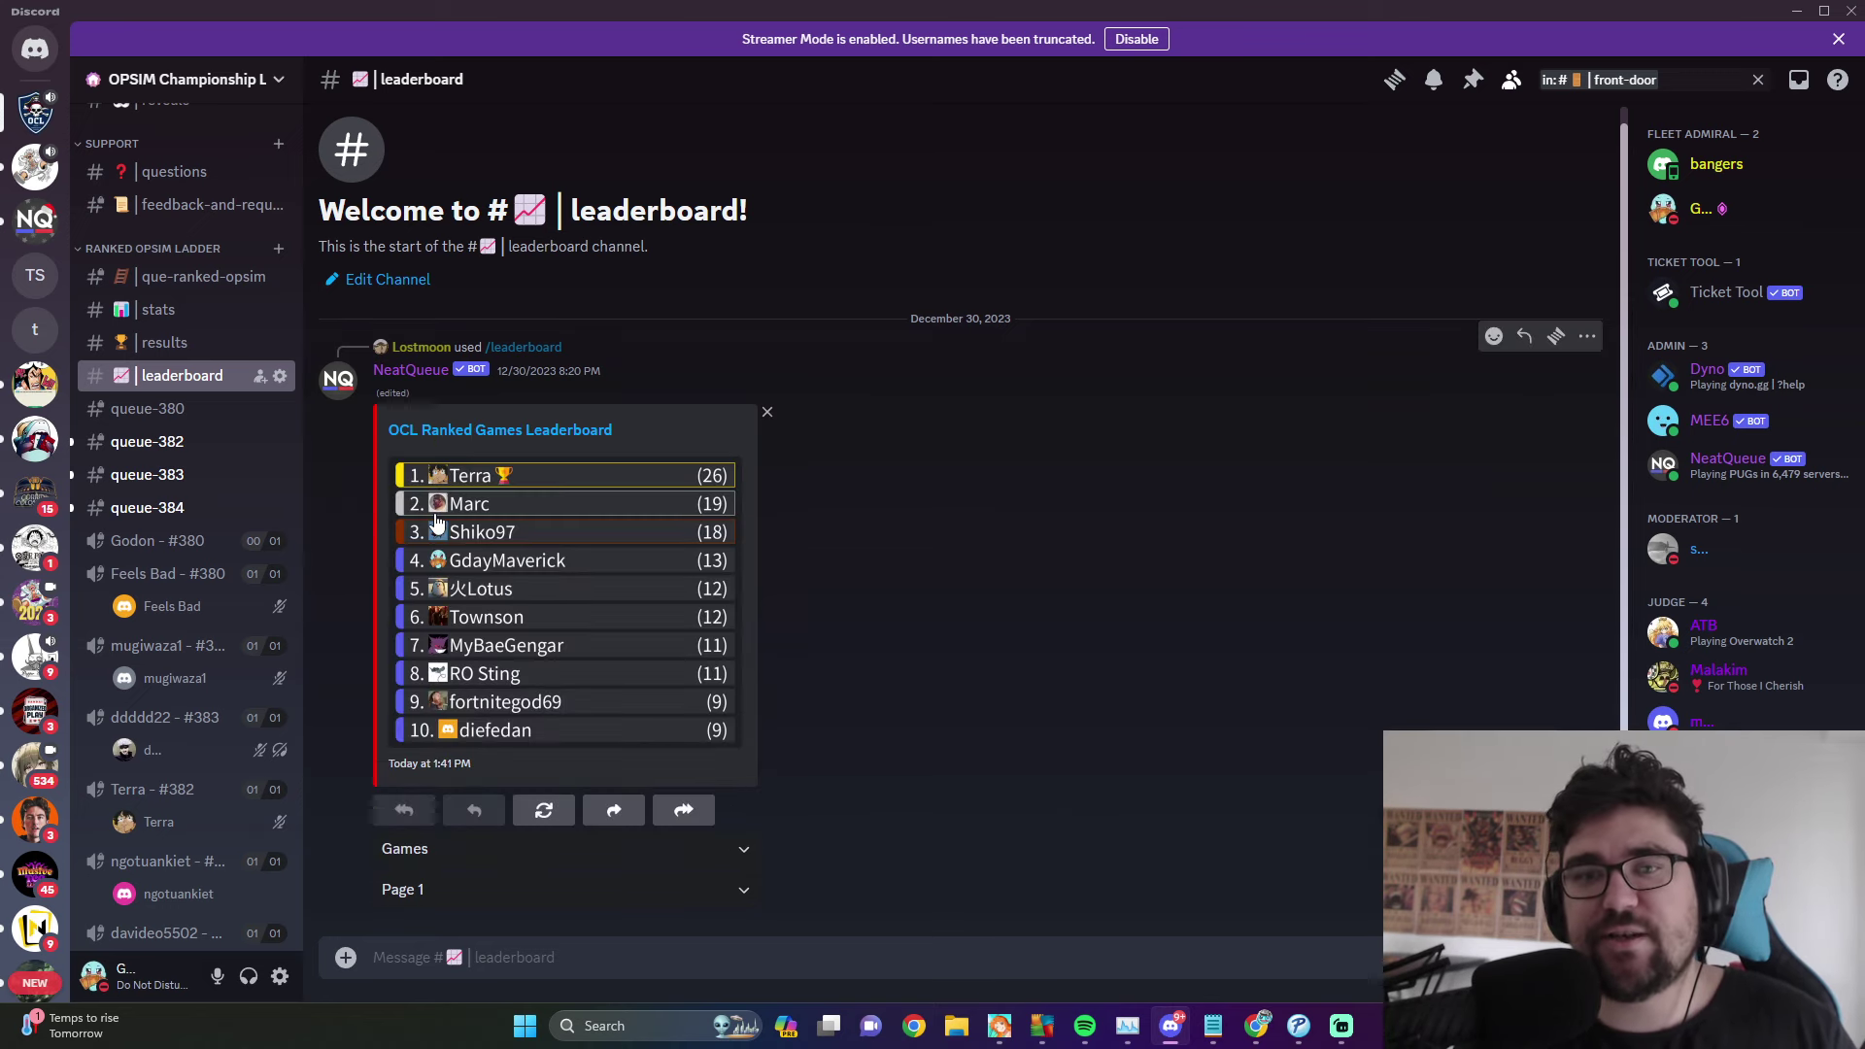
- Open the announcements channel and examine the ranked play instructions, the league prizes and the server's match voice channels
key("alt+Up")
scroll(604, 738, "down", 20)
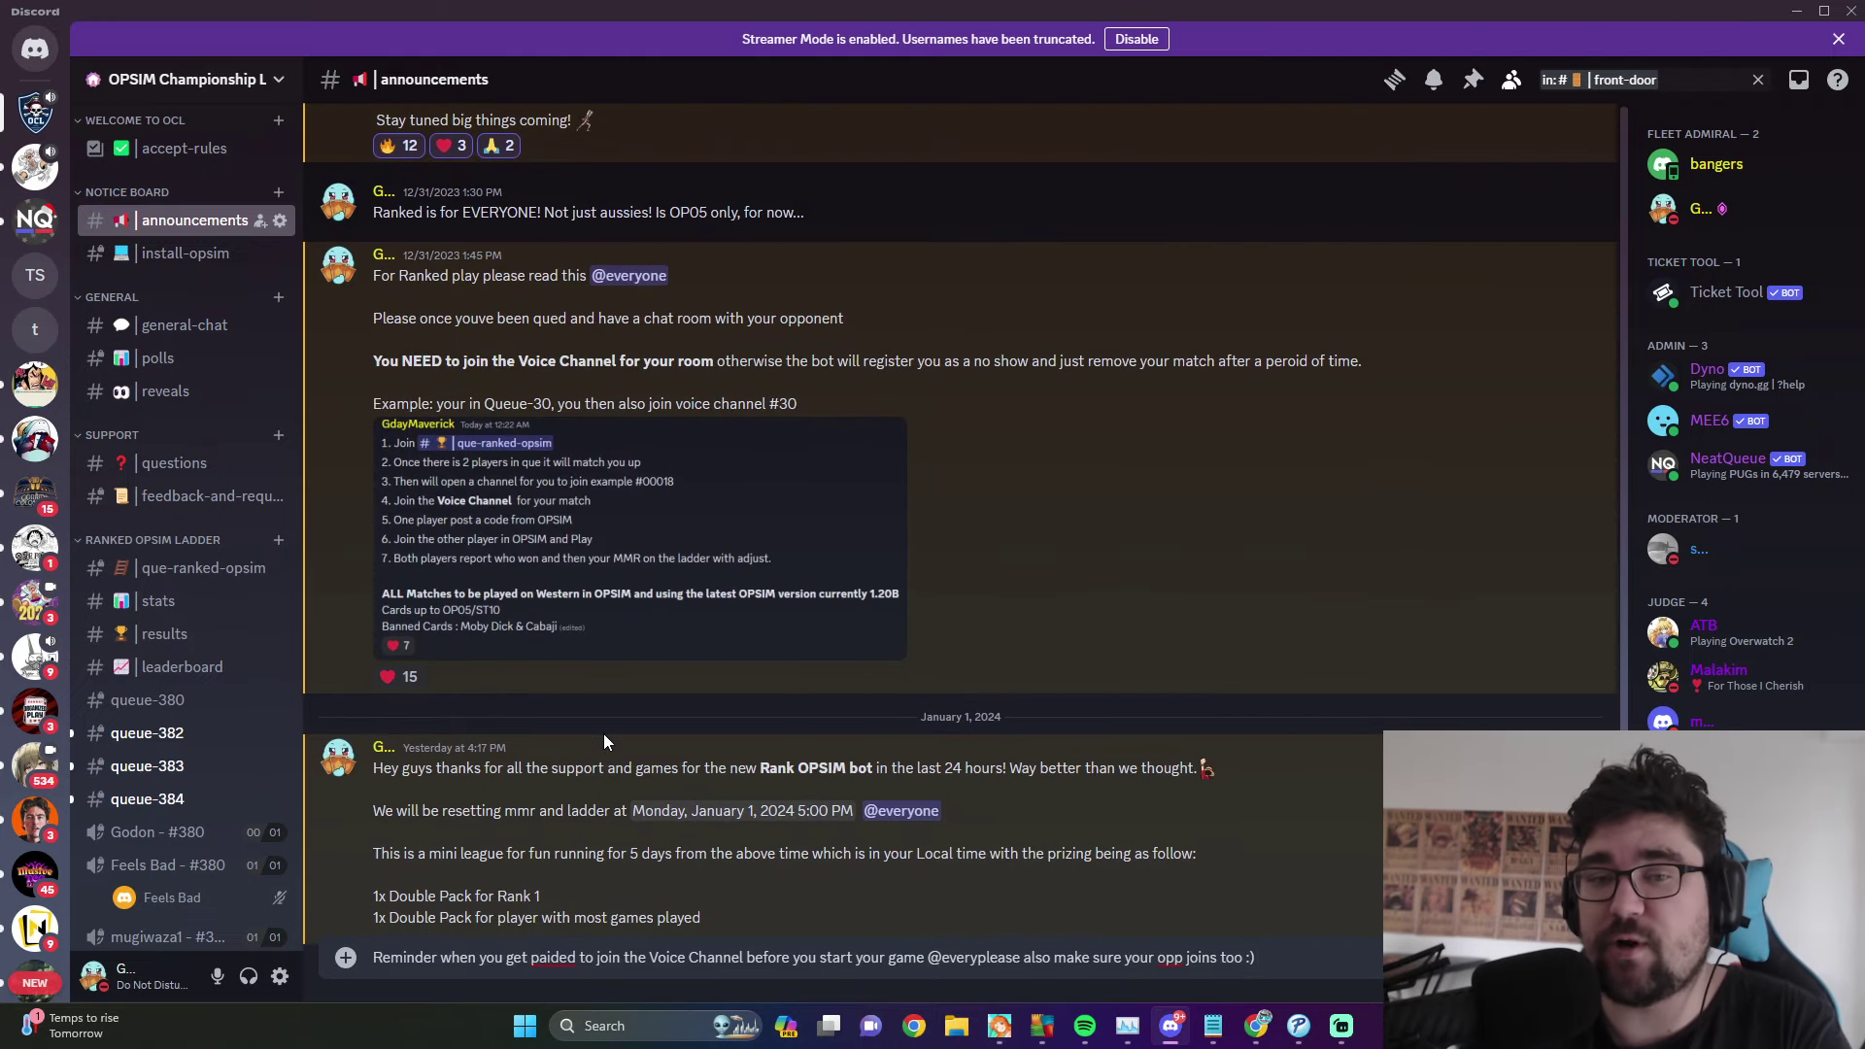
scroll(160, 491, "down", 3)
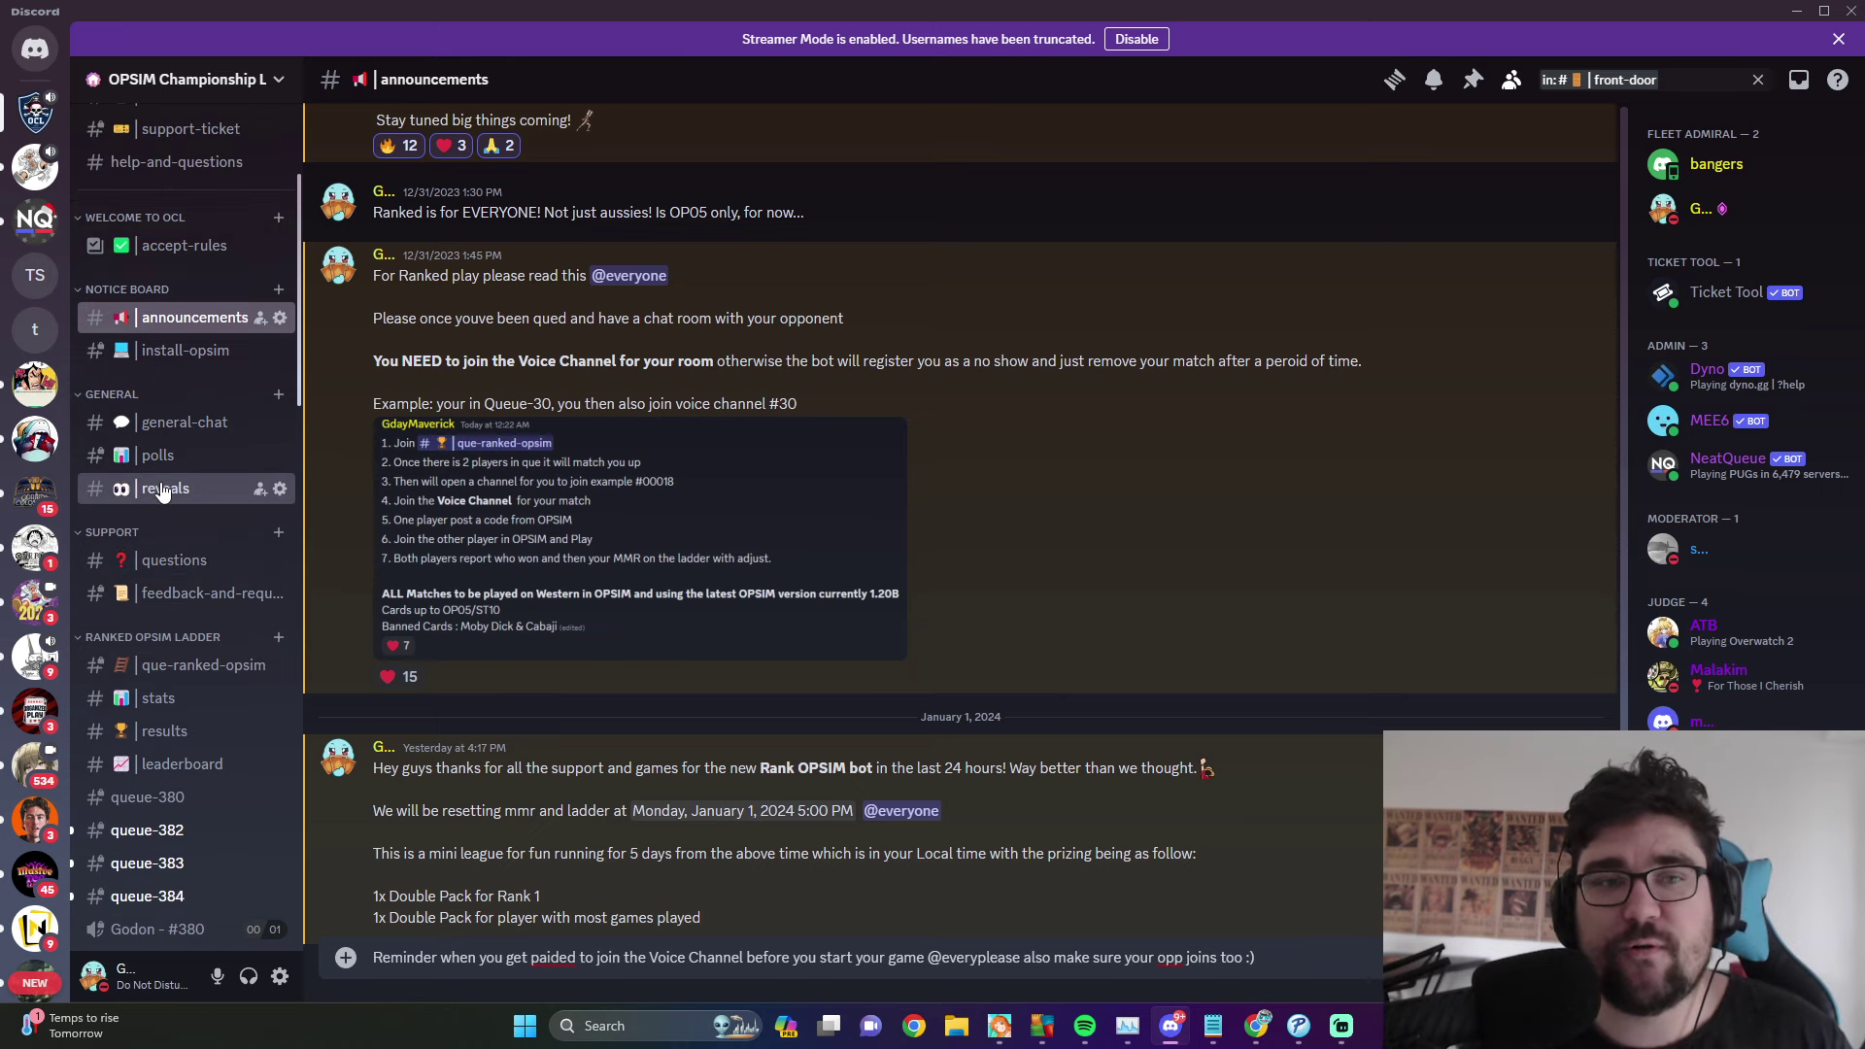
scroll(165, 500, "down", 5)
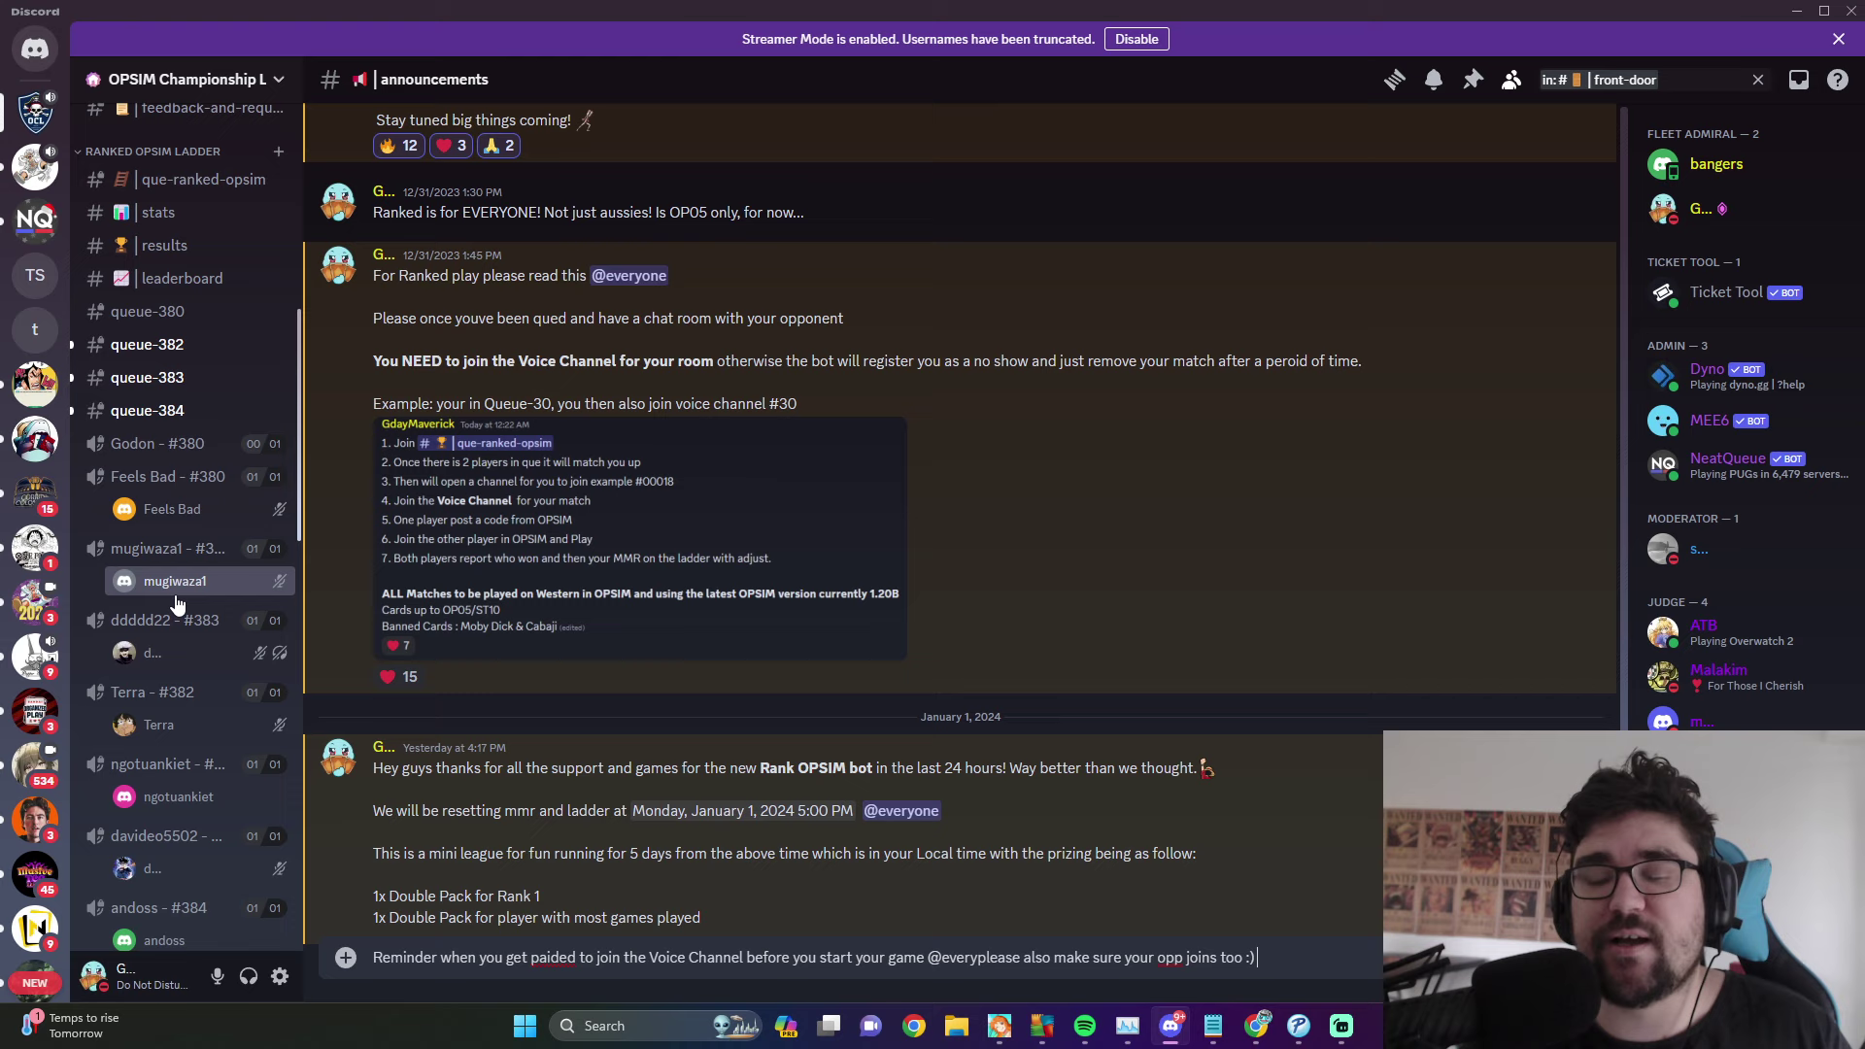
scroll(189, 631, "down", 12)
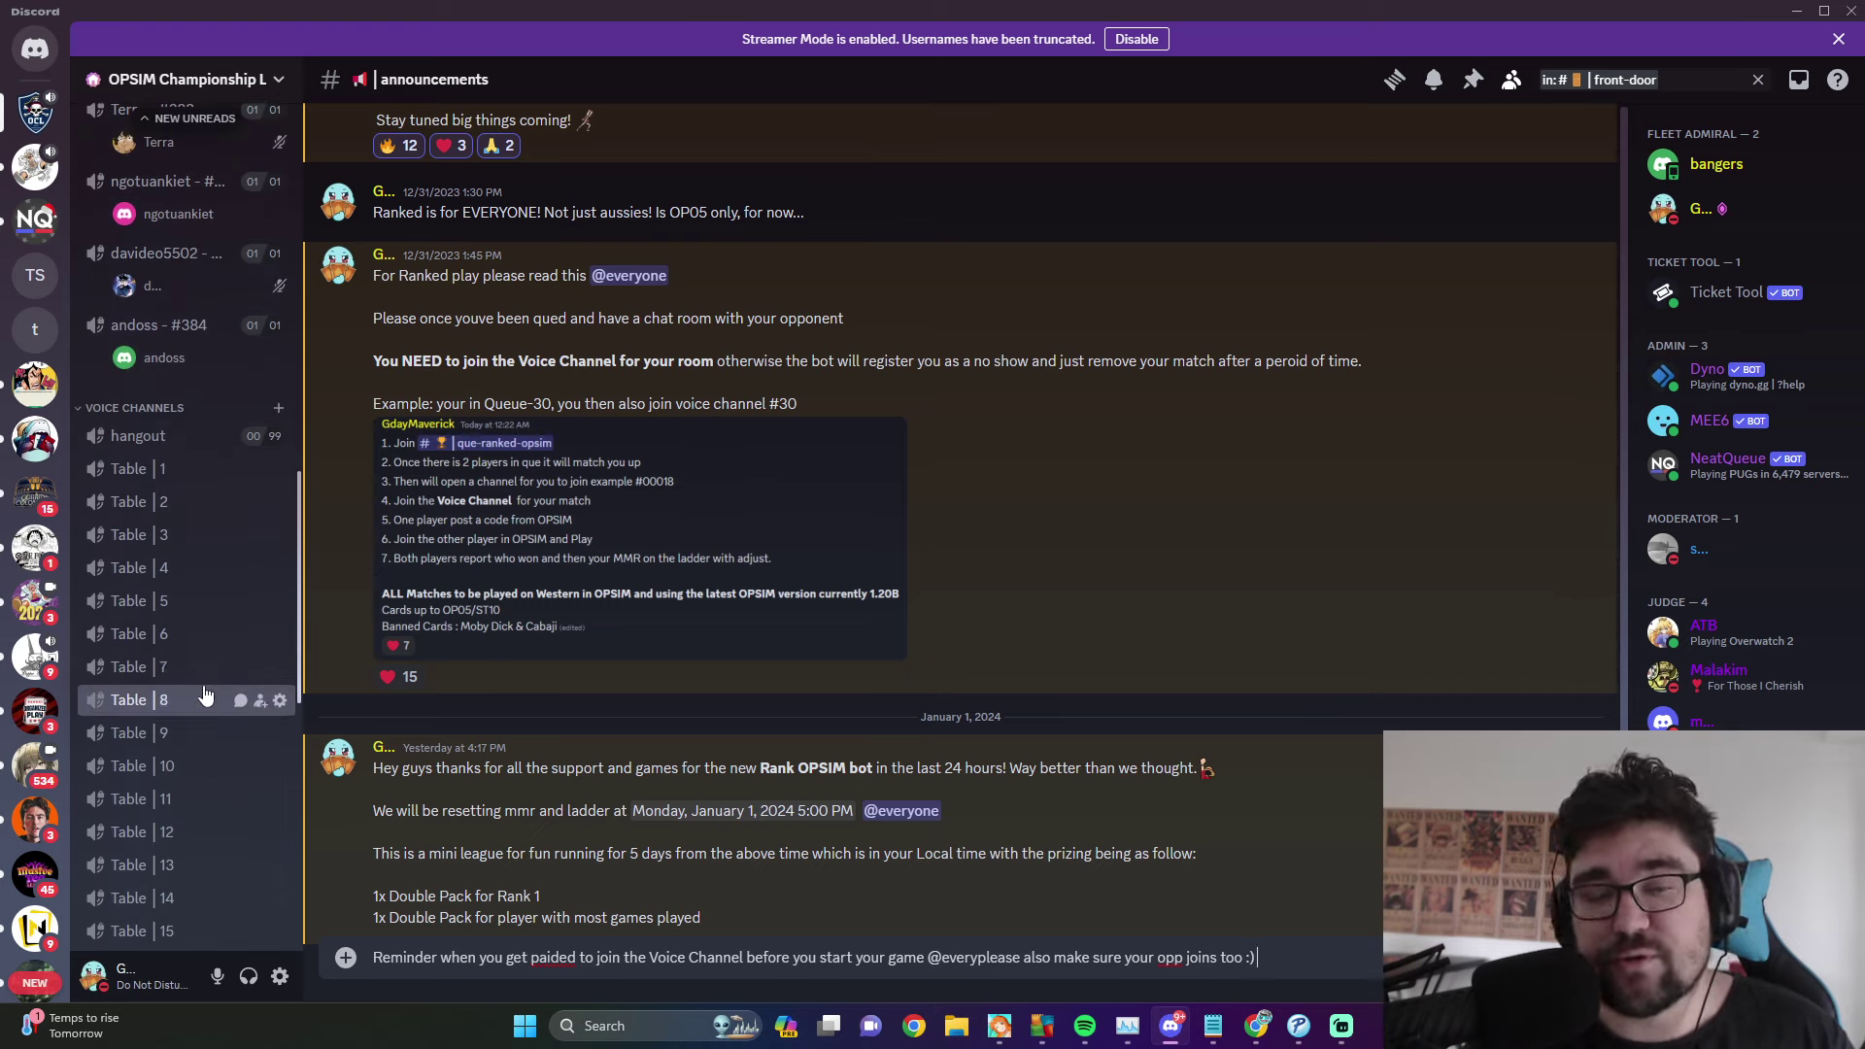
scroll(204, 699, "up", 6)
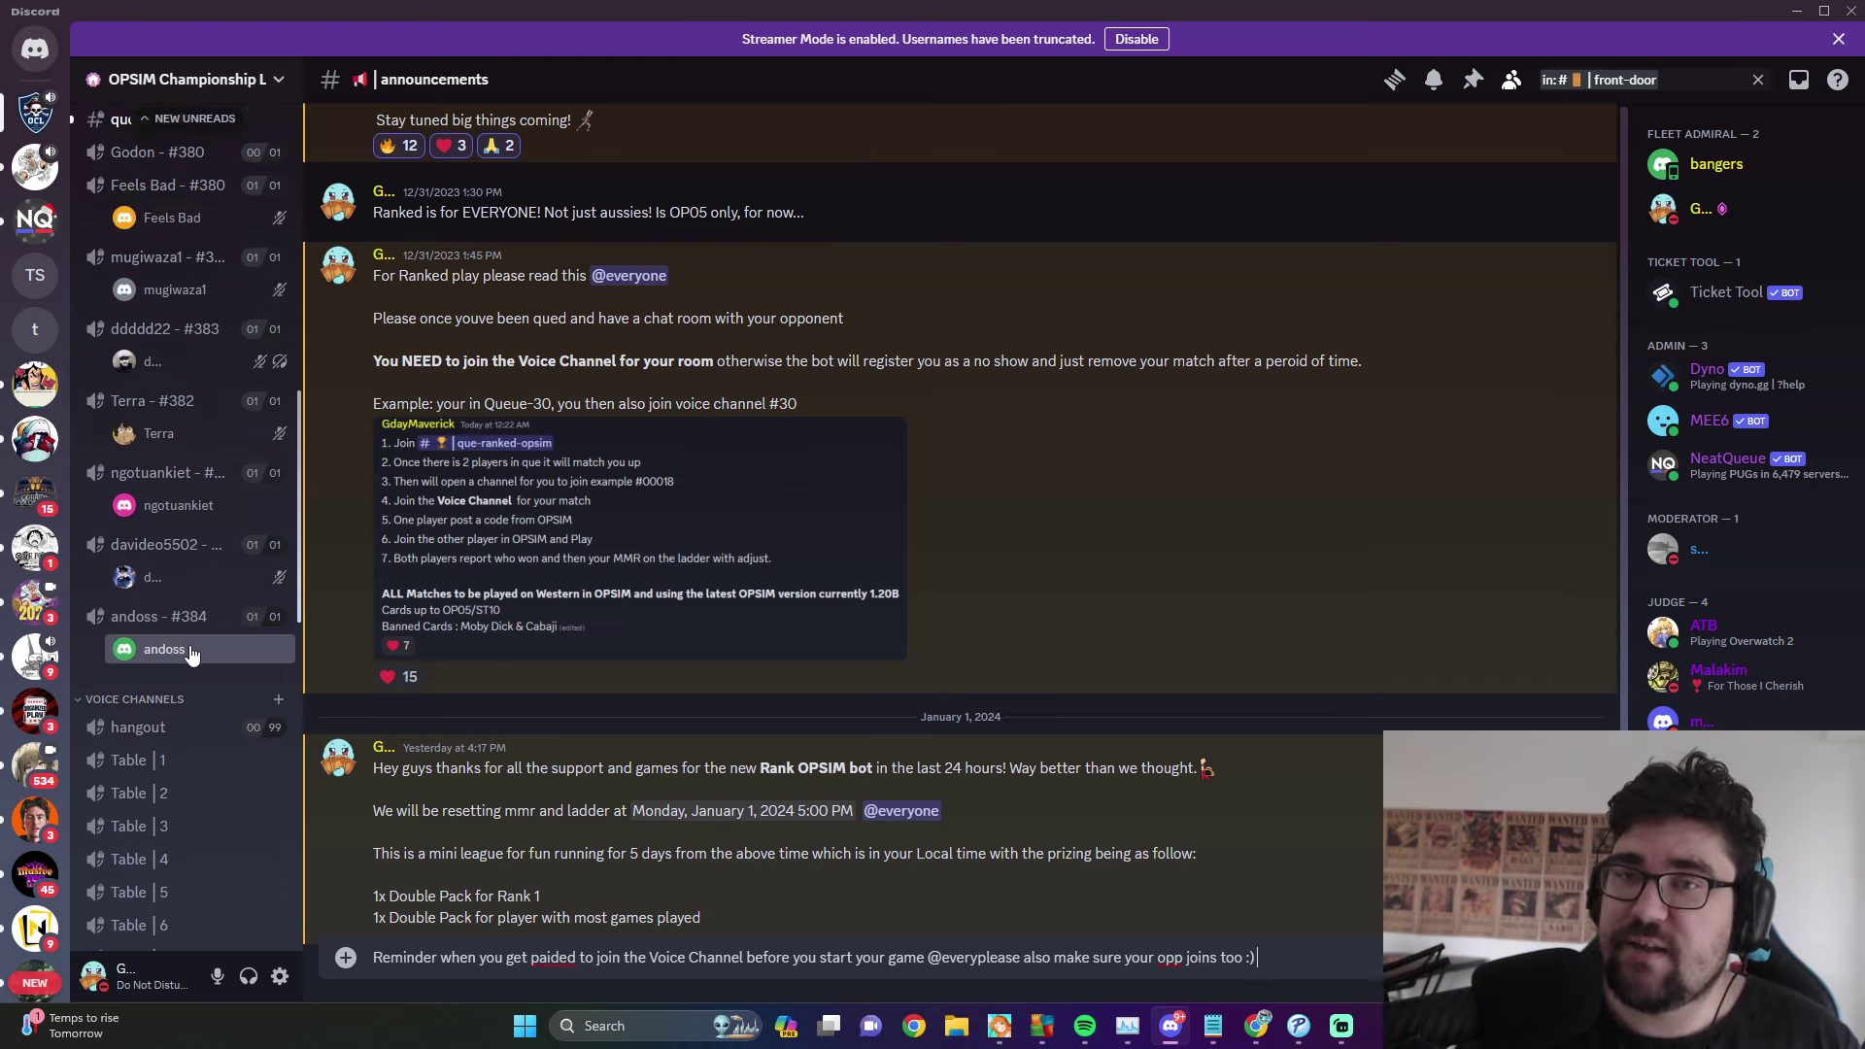